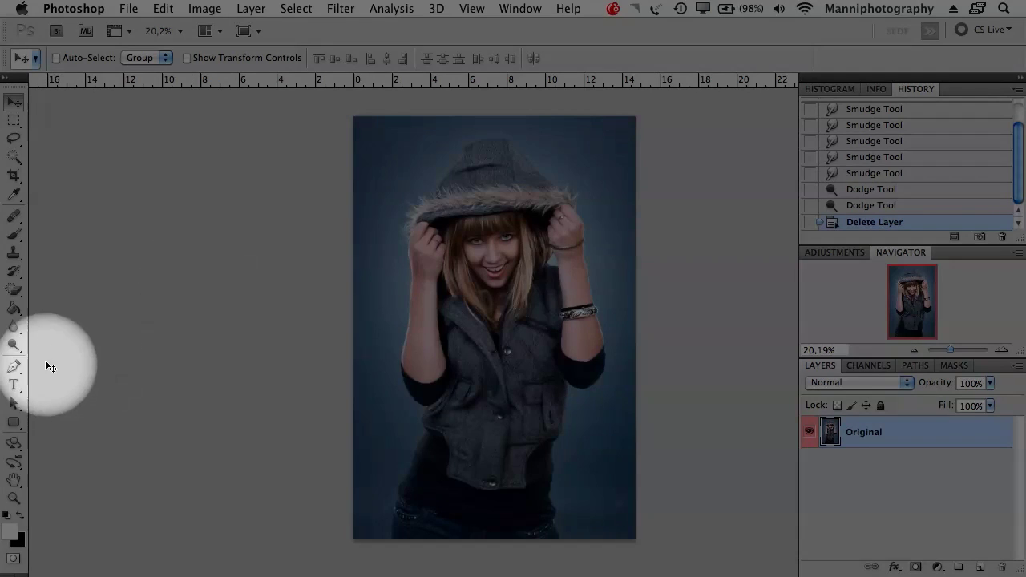
Step: Select the Blur Tool from the blur, sharpen and smudge flyout
click(14, 327)
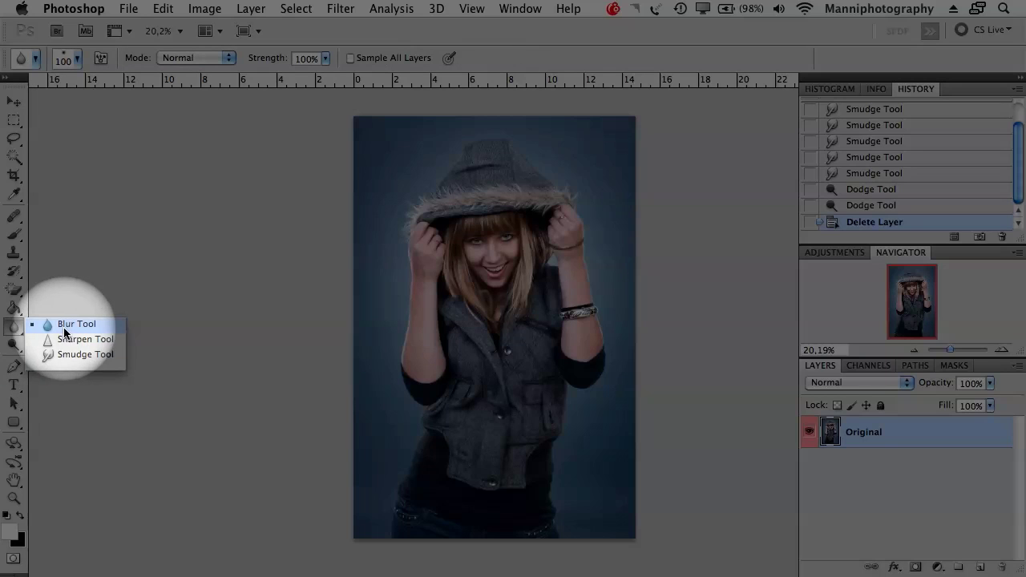
click(14, 345)
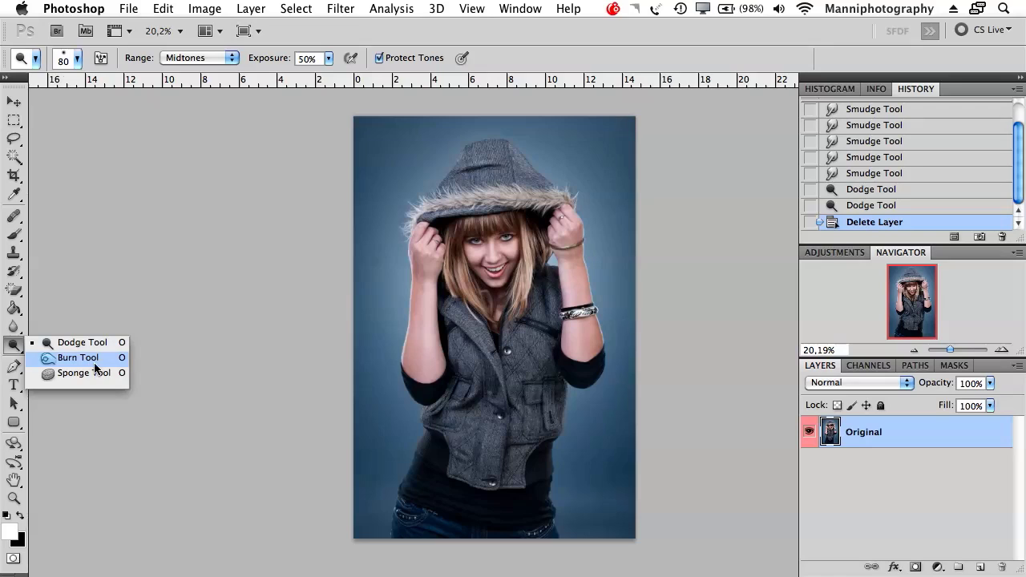
click(14, 327)
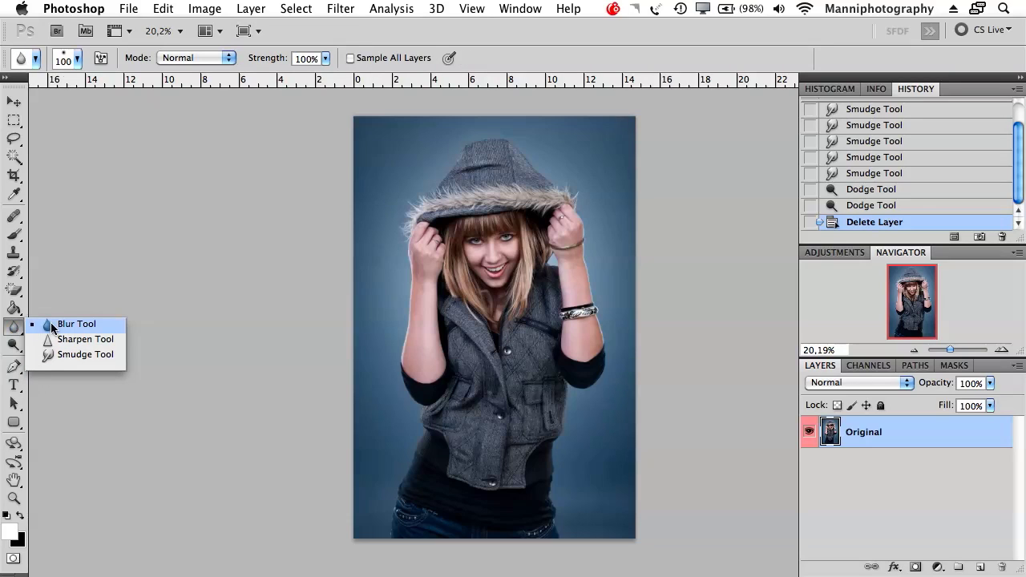
click(74, 328)
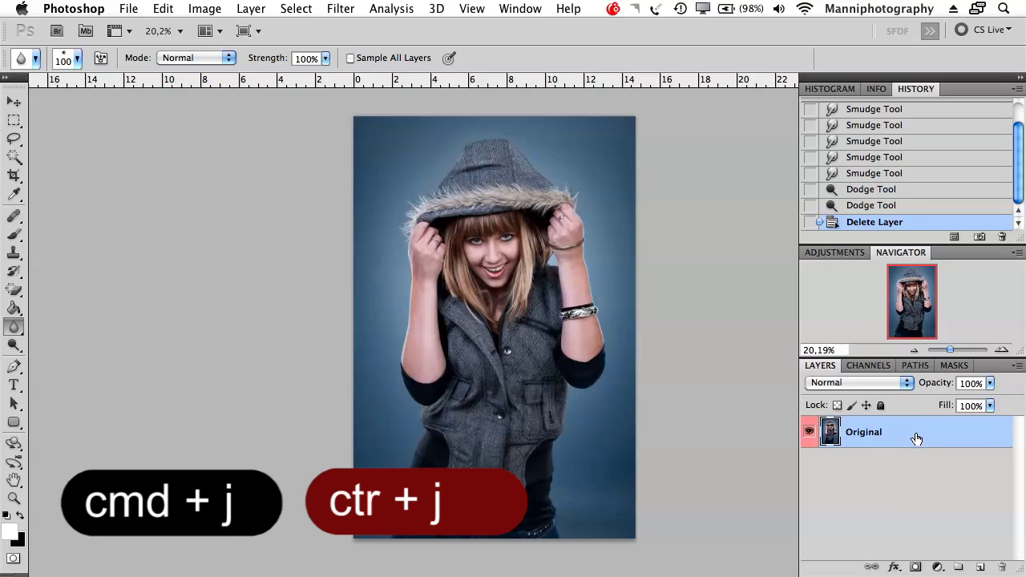
Step: Duplicate the Original layer, name the copy 'Retouch', and view the portrait at 100%
key(super+j)
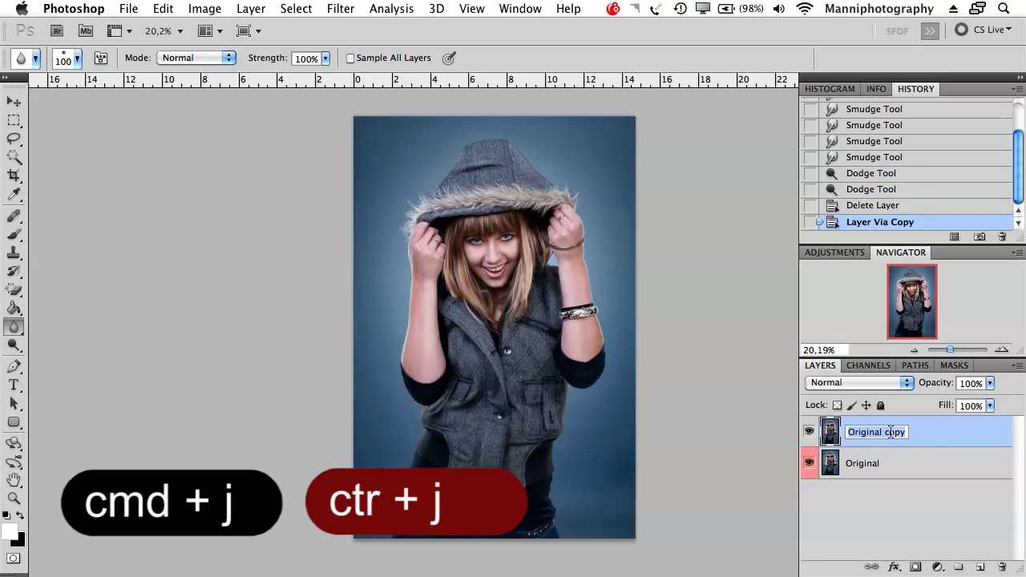
key(BackSpace)
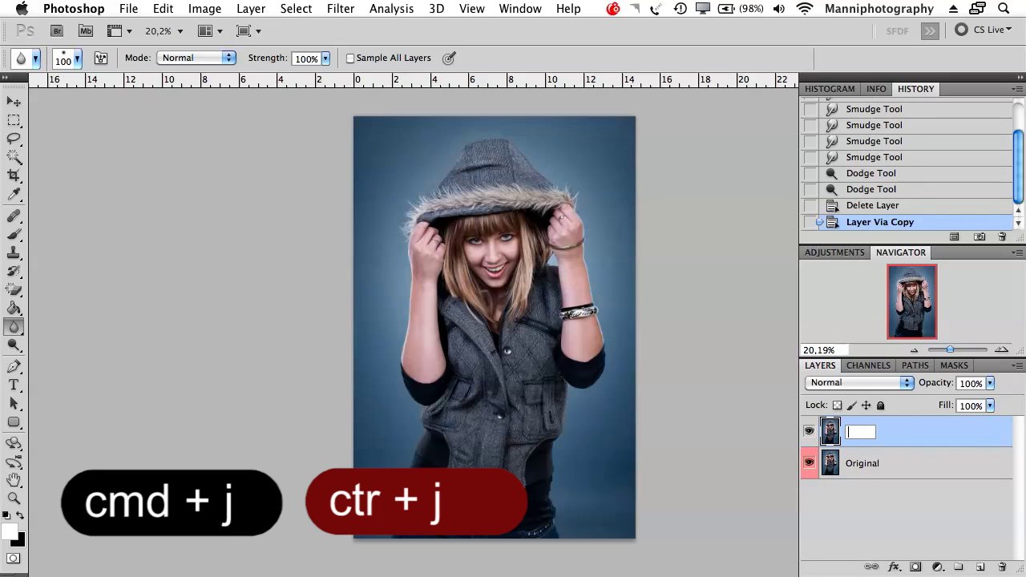
text(Retouch)
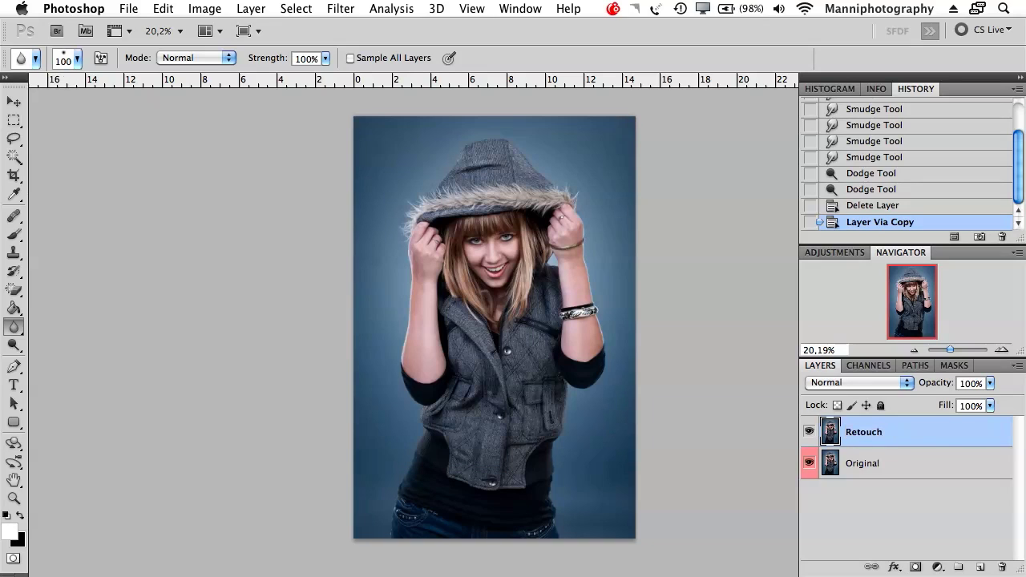
click(916, 455)
click(876, 431)
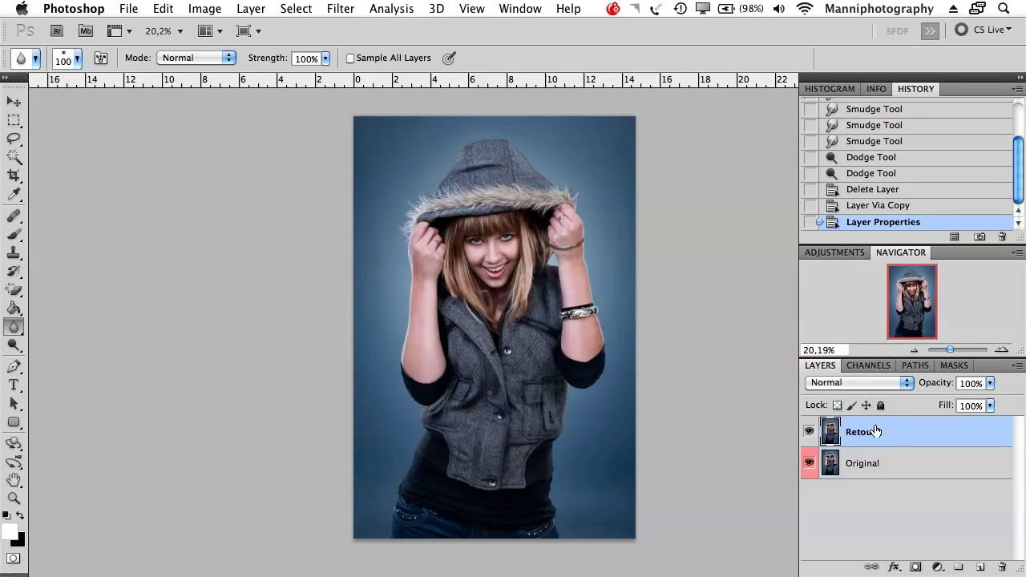
click(956, 350)
Step: Keep the Blur Tool mode at Normal and blur the eye on the right side
drag(917, 298, 914, 330)
mouse_move(469, 378)
mouse_down()
mouse_move(561, 309)
mouse_move(499, 451)
mouse_move(480, 381)
mouse_move(402, 224)
mouse_move(452, 357)
mouse_up()
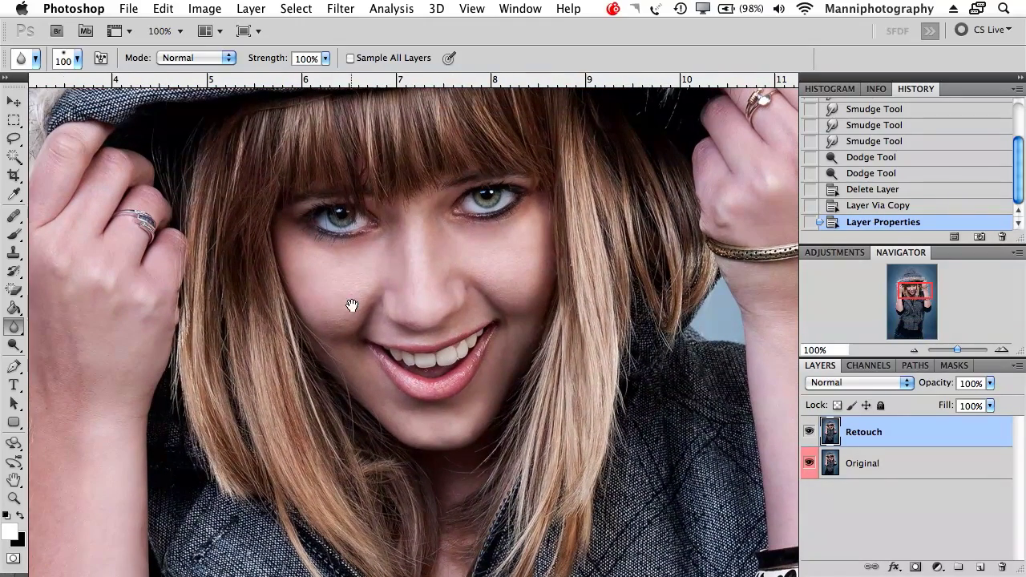
drag(13, 326, 56, 327)
click(187, 60)
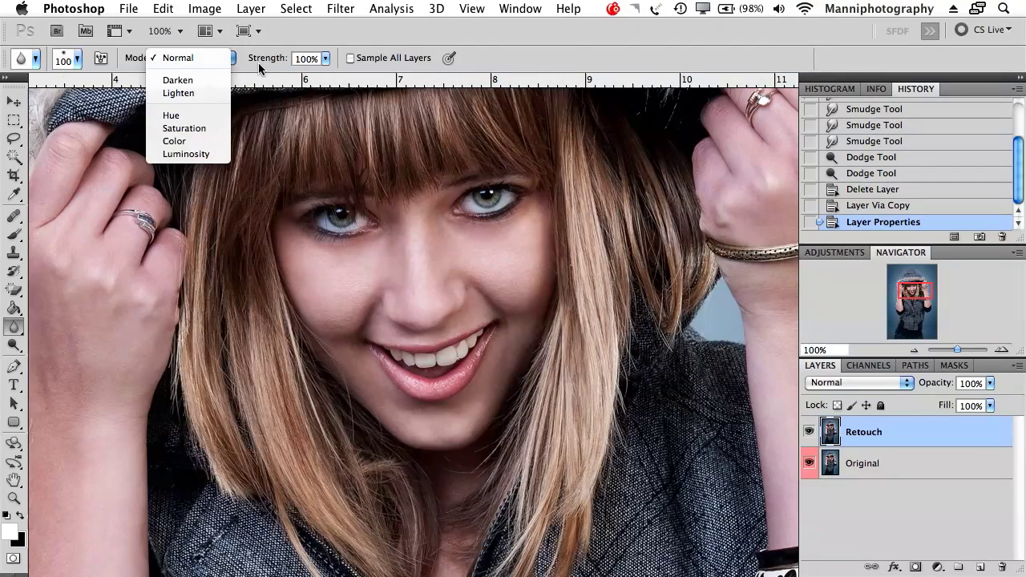
click(278, 58)
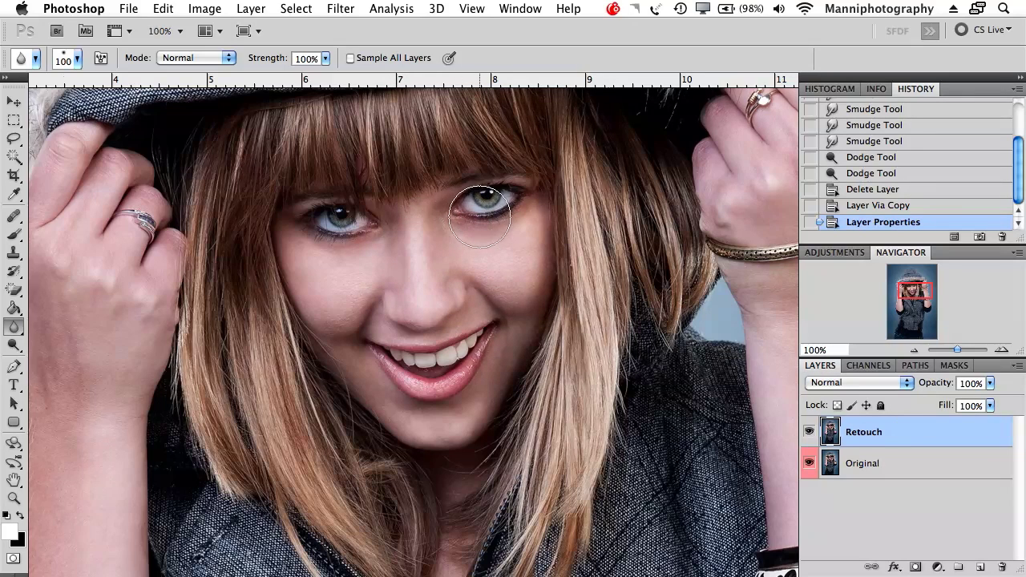
mouse_move(516, 200)
mouse_down()
mouse_move(480, 202)
mouse_move(468, 229)
mouse_move(513, 208)
mouse_move(485, 187)
mouse_move(501, 217)
mouse_move(510, 198)
mouse_move(482, 226)
mouse_move(480, 182)
mouse_move(495, 181)
mouse_move(494, 165)
mouse_move(503, 186)
mouse_move(496, 222)
mouse_move(500, 200)
mouse_move(443, 207)
mouse_move(490, 218)
mouse_move(487, 279)
mouse_move(499, 234)
mouse_move(461, 261)
mouse_move(480, 247)
mouse_move(481, 181)
mouse_move(487, 228)
mouse_move(508, 217)
mouse_up()
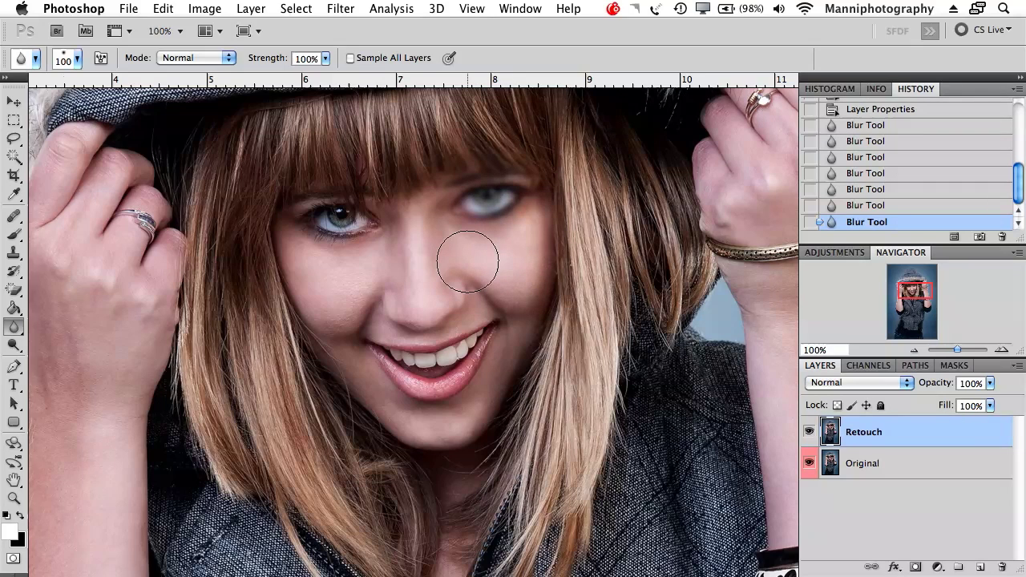
Step: Look through the Filter menu without applying a filter, then choose the Sharpen Tool
click(340, 8)
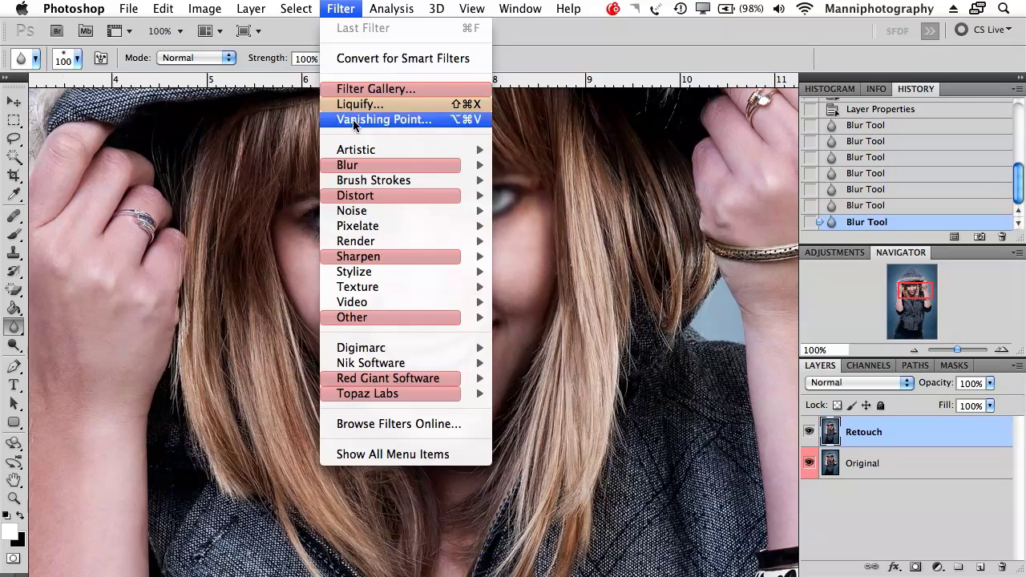
mouse_move(361, 165)
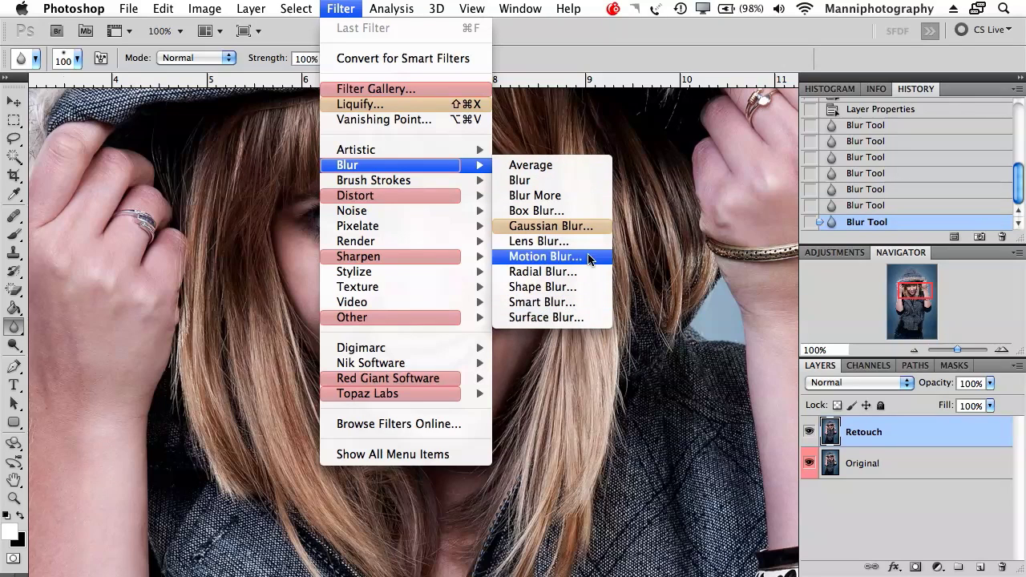
click(653, 198)
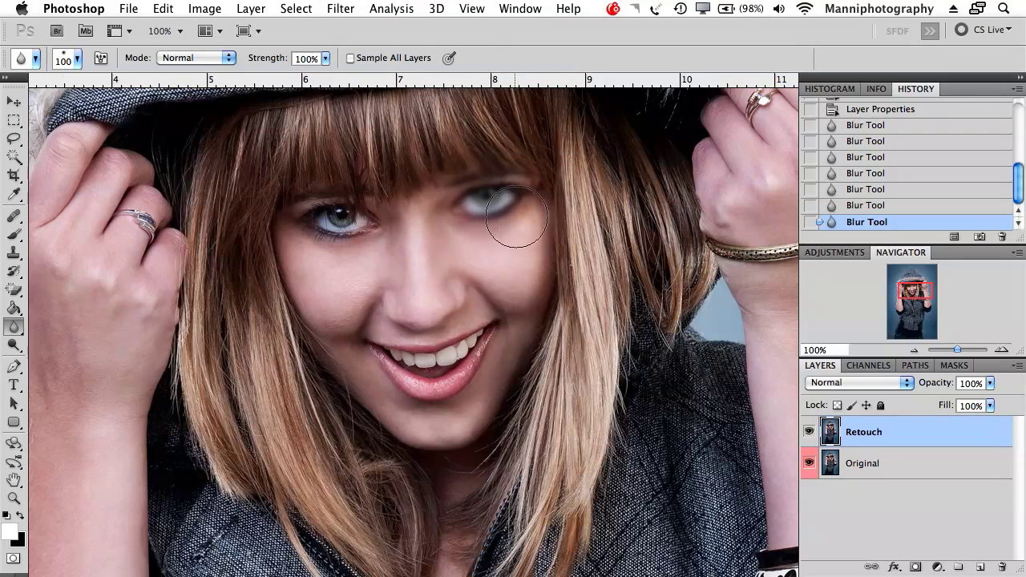
click(14, 326)
click(68, 340)
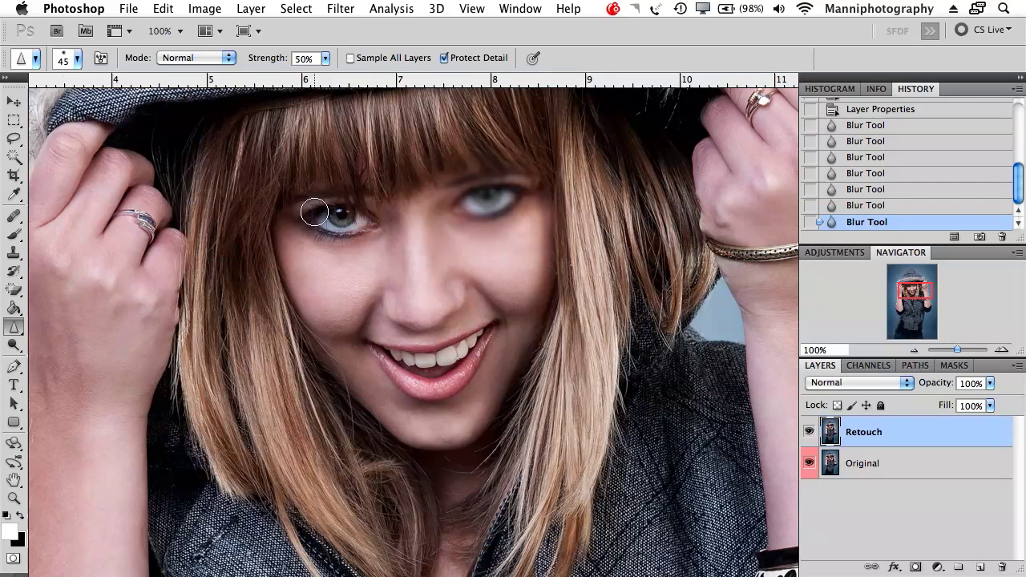
Step: Sharpen the left eye and the skin under it, then browse Filter > Sharpen without applying
mouse_move(350, 282)
mouse_down()
mouse_move(332, 216)
mouse_move(314, 210)
mouse_move(316, 229)
mouse_move(405, 235)
mouse_move(345, 239)
mouse_move(318, 212)
mouse_move(296, 240)
mouse_move(313, 253)
mouse_move(366, 217)
mouse_move(322, 222)
mouse_move(356, 229)
mouse_up()
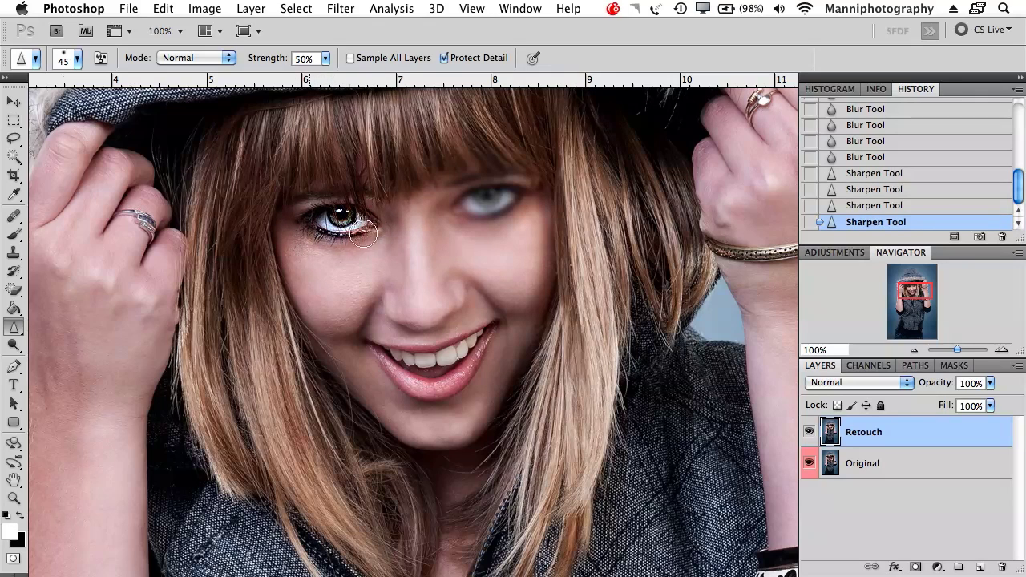
drag(349, 244, 337, 250)
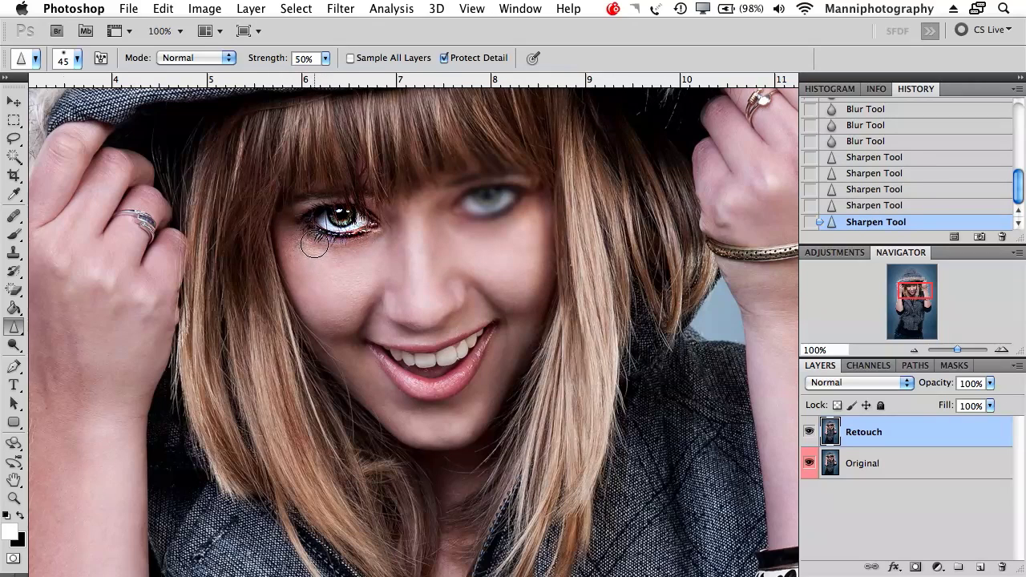
click(345, 8)
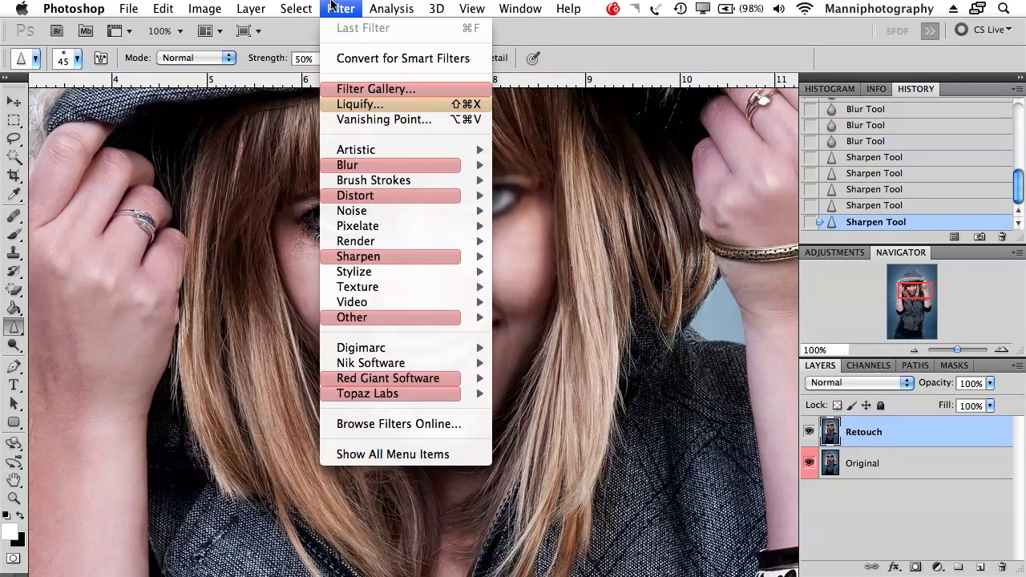
mouse_move(389, 261)
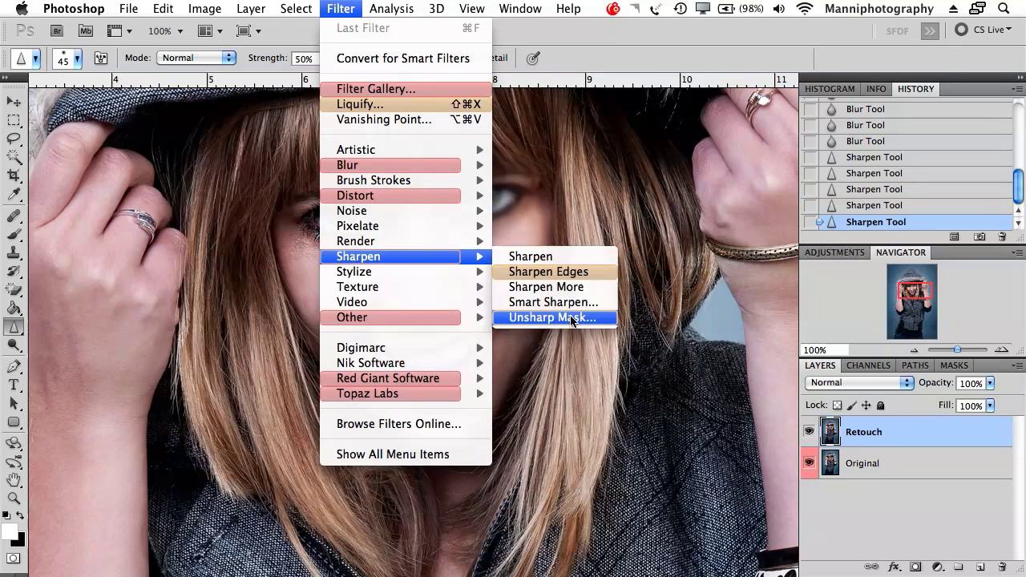
click(496, 222)
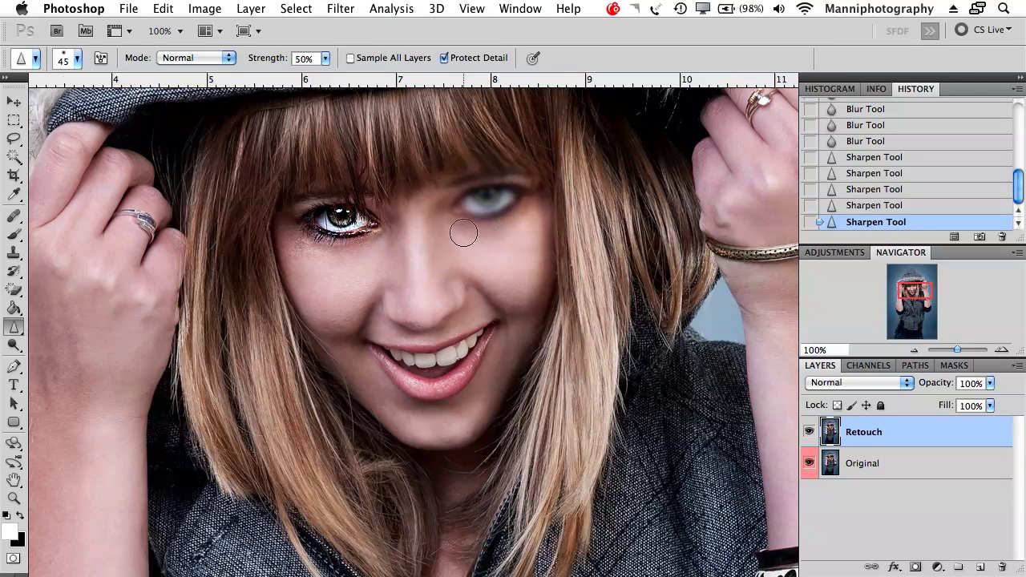
click(17, 331)
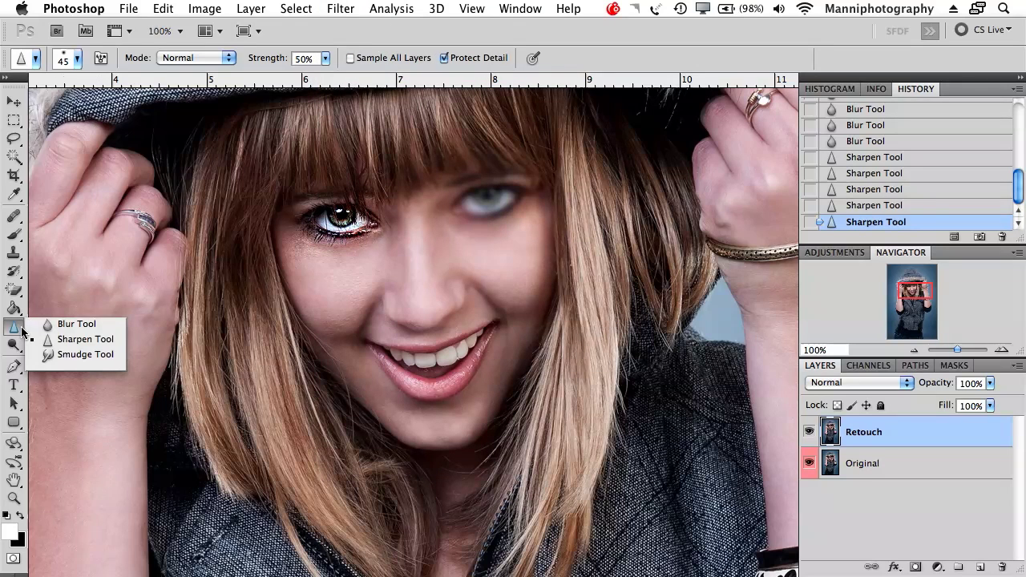
Step: Switch to the Smudge Tool and smear the lower lip and the hair right of the cheek
click(63, 355)
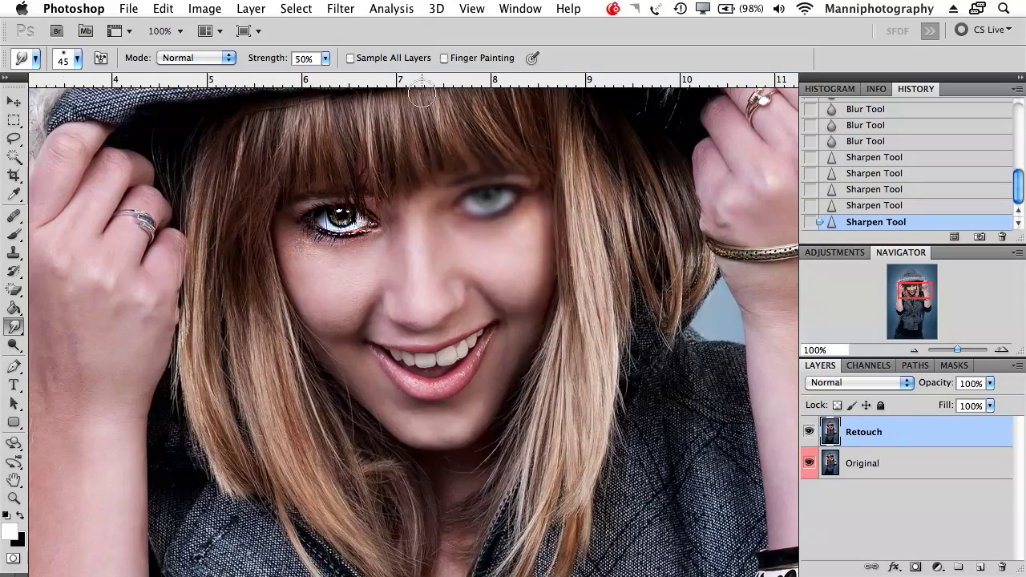
scroll(438, 225, down, 5)
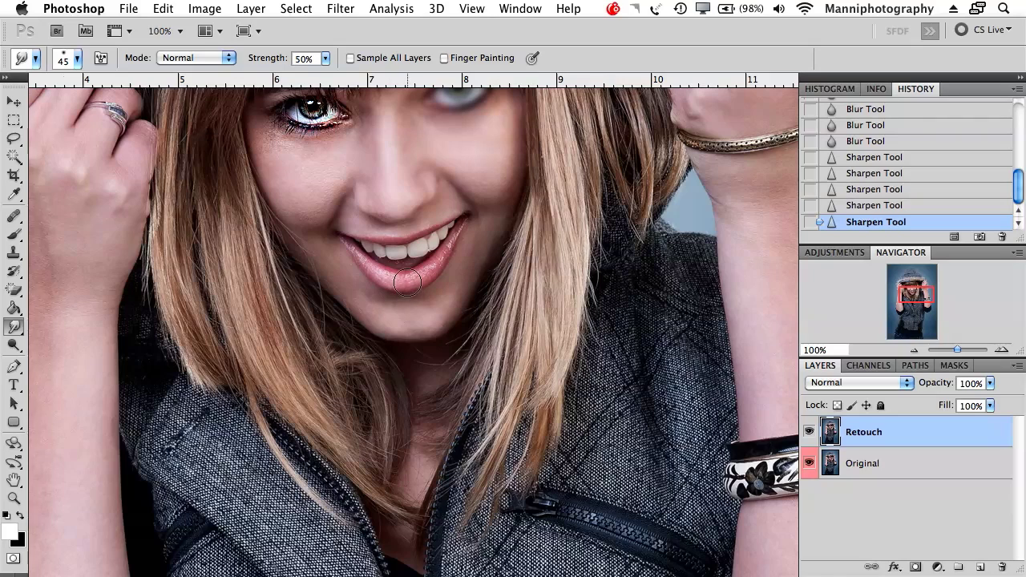
mouse_move(403, 280)
mouse_down()
mouse_move(453, 252)
mouse_move(463, 231)
mouse_move(415, 254)
mouse_move(387, 247)
mouse_move(412, 251)
mouse_move(446, 231)
mouse_move(351, 236)
mouse_move(369, 250)
mouse_move(357, 250)
mouse_move(313, 238)
mouse_move(233, 234)
mouse_up()
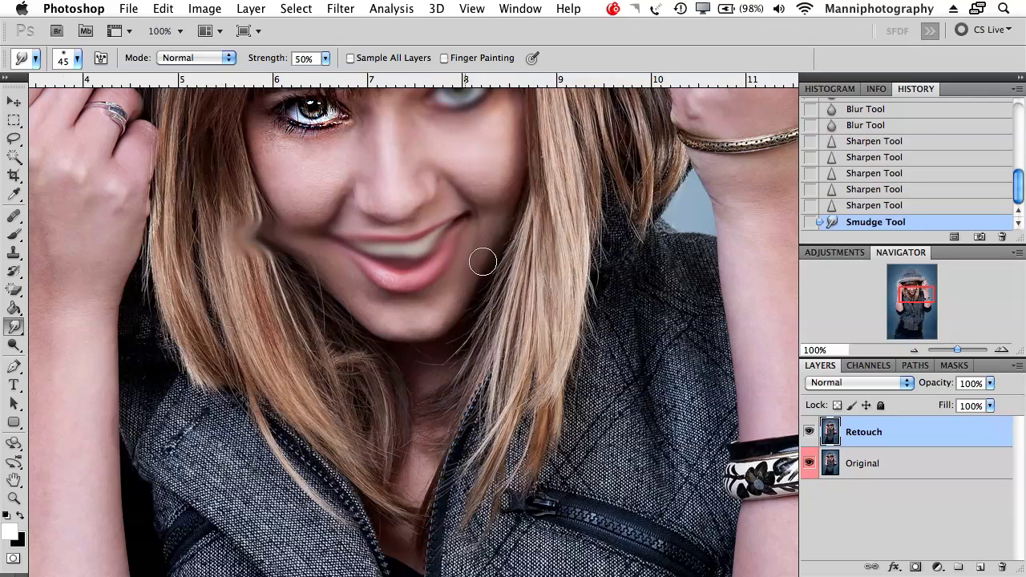
drag(577, 192, 572, 192)
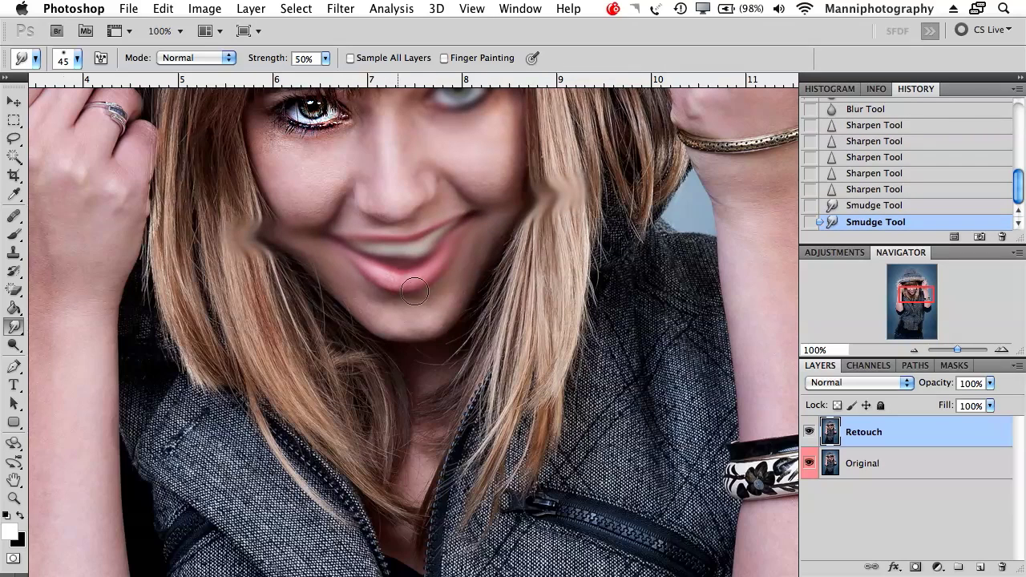
mouse_move(414, 292)
mouse_down()
mouse_move(374, 282)
mouse_move(427, 240)
mouse_move(348, 258)
mouse_move(451, 248)
mouse_move(385, 241)
mouse_up()
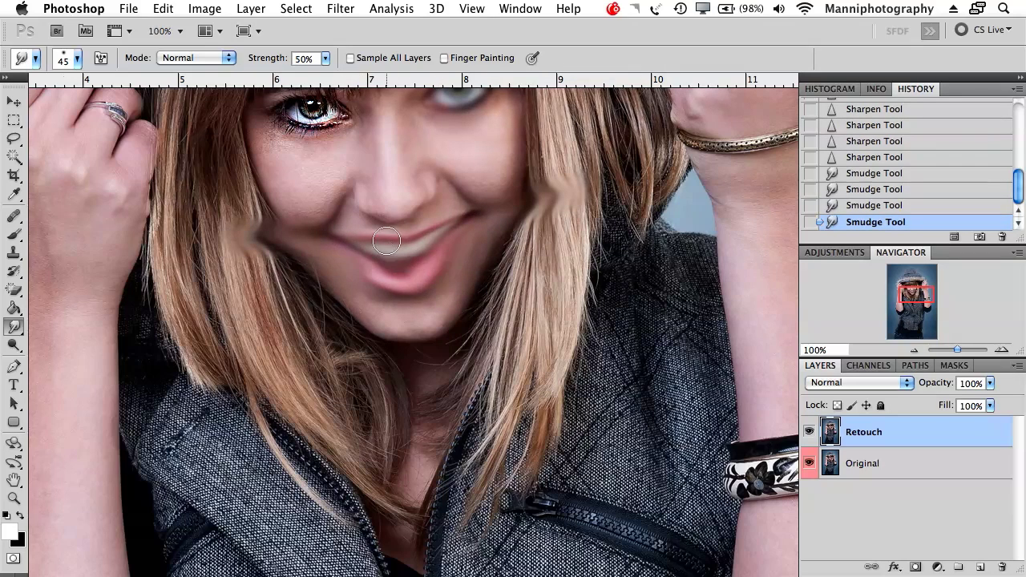
click(341, 8)
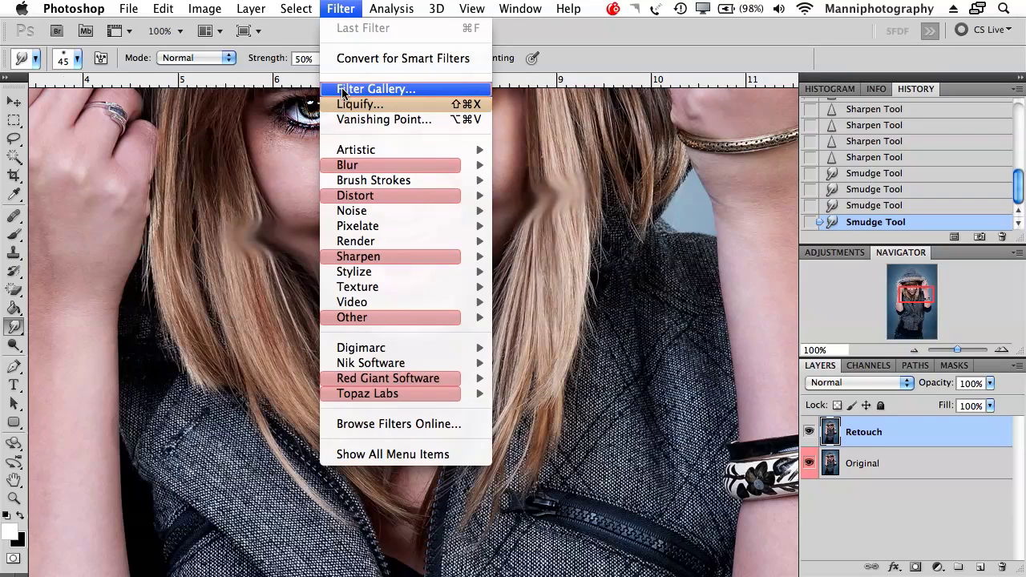
click(305, 124)
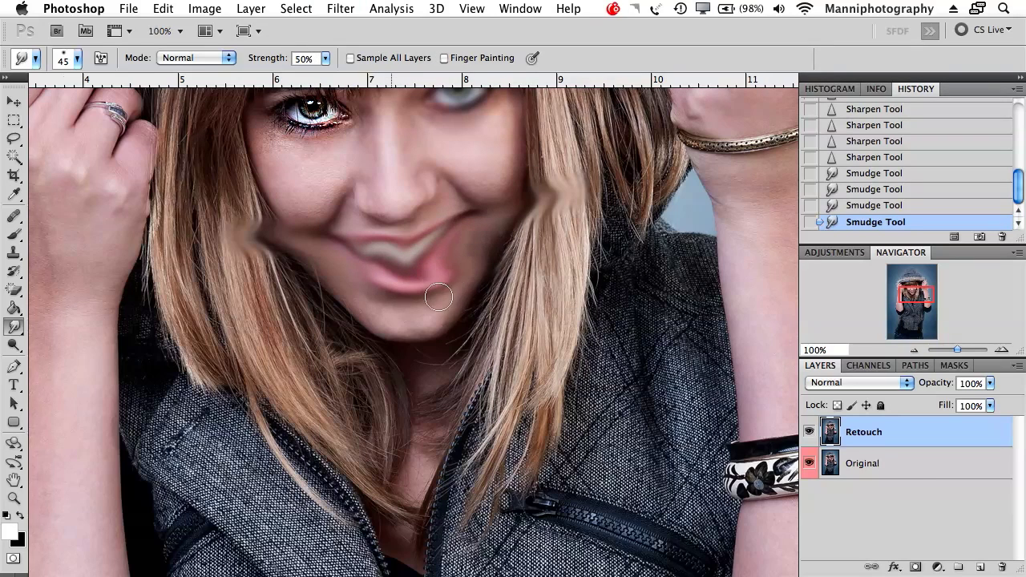
Step: Smear the chin, jaw, cheek and the area around the mouth
mouse_move(384, 327)
mouse_down()
mouse_move(351, 285)
mouse_move(339, 301)
mouse_move(459, 213)
mouse_move(376, 289)
mouse_up()
drag(313, 212, 378, 206)
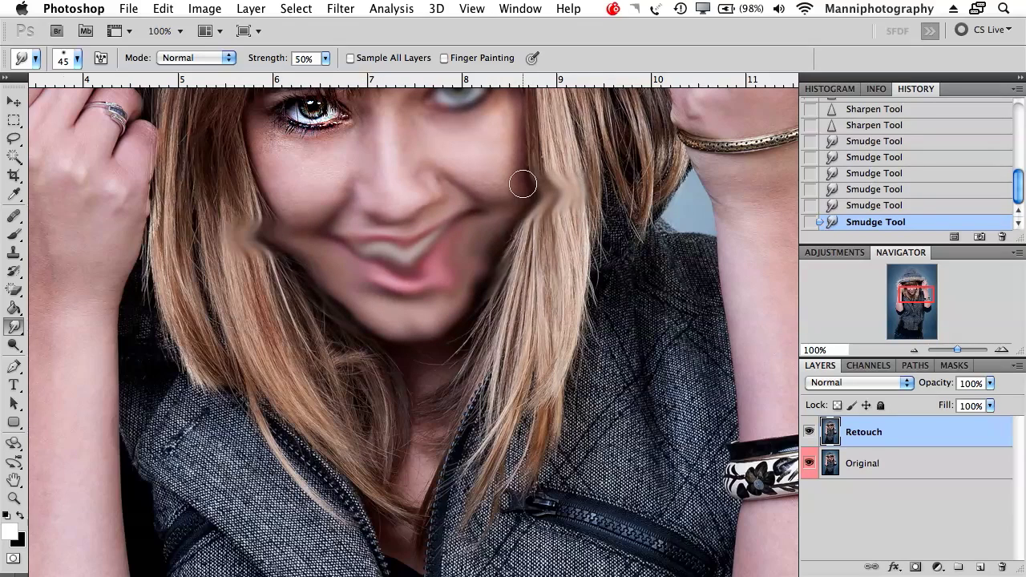
drag(487, 200, 477, 371)
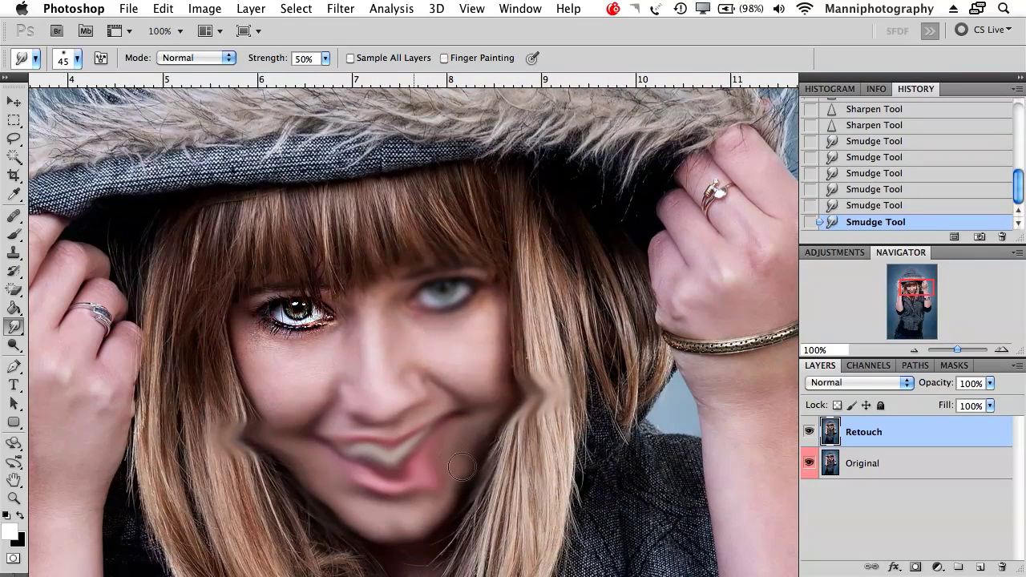
mouse_move(462, 467)
mouse_down()
mouse_move(455, 427)
mouse_move(382, 503)
mouse_up()
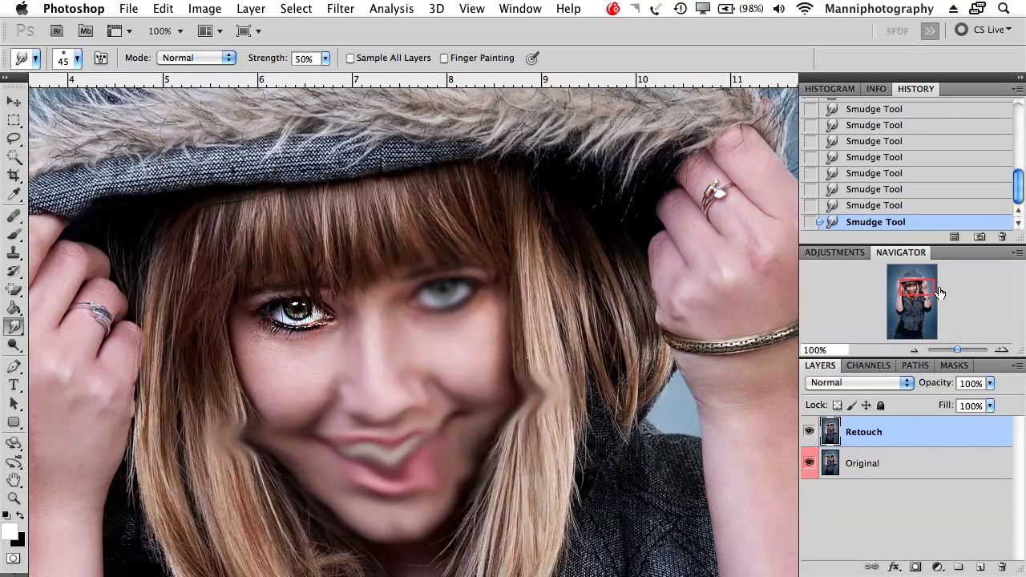
Step: Delete the smudged Retouch layer and duplicate Original again as a new layer named 'Retouch'
key(BackSpace)
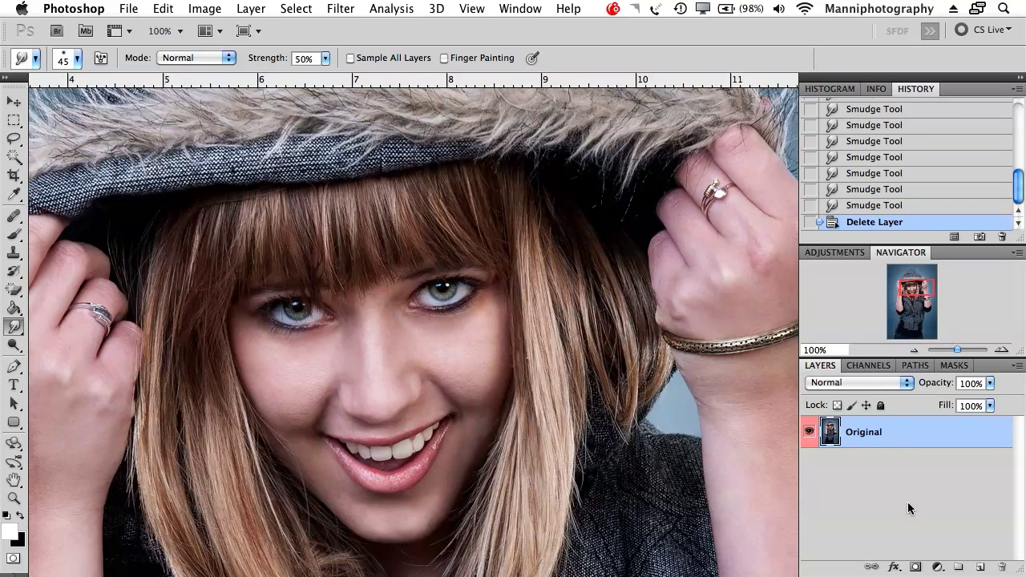
key(super+j)
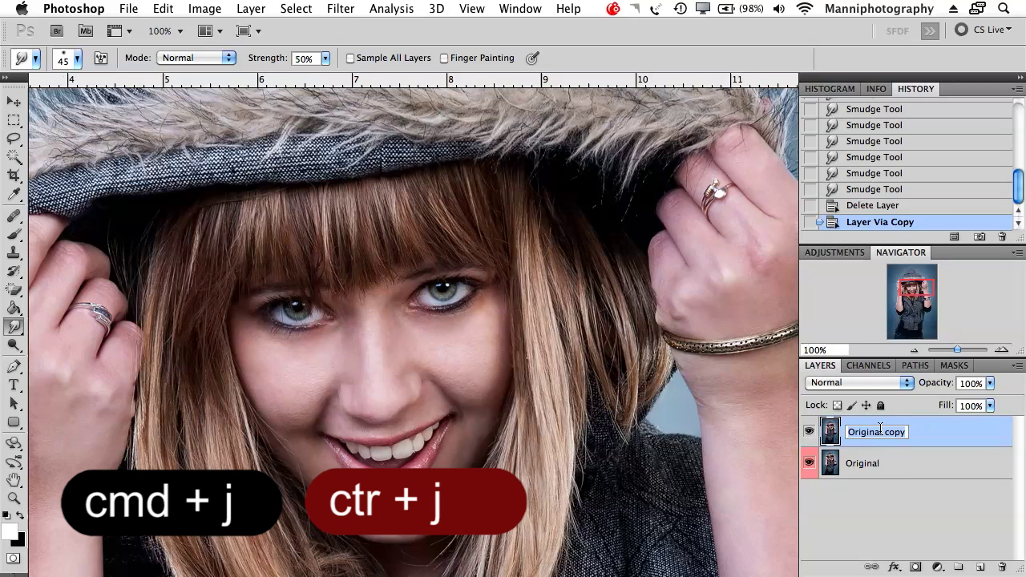
text(R)
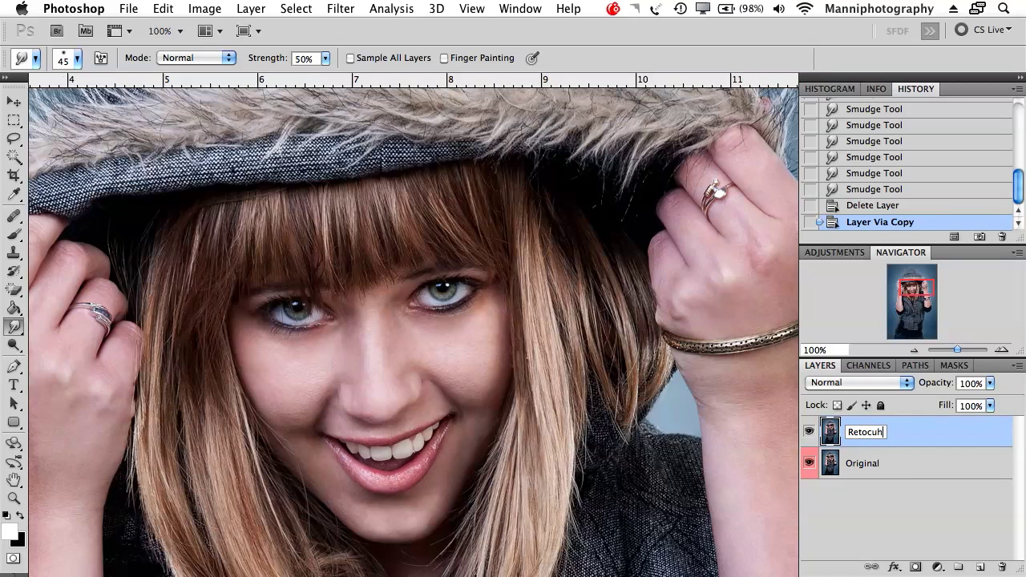
text(etocuh)
key(BackSpace)
key(BackSpace)
key(BackSpace)
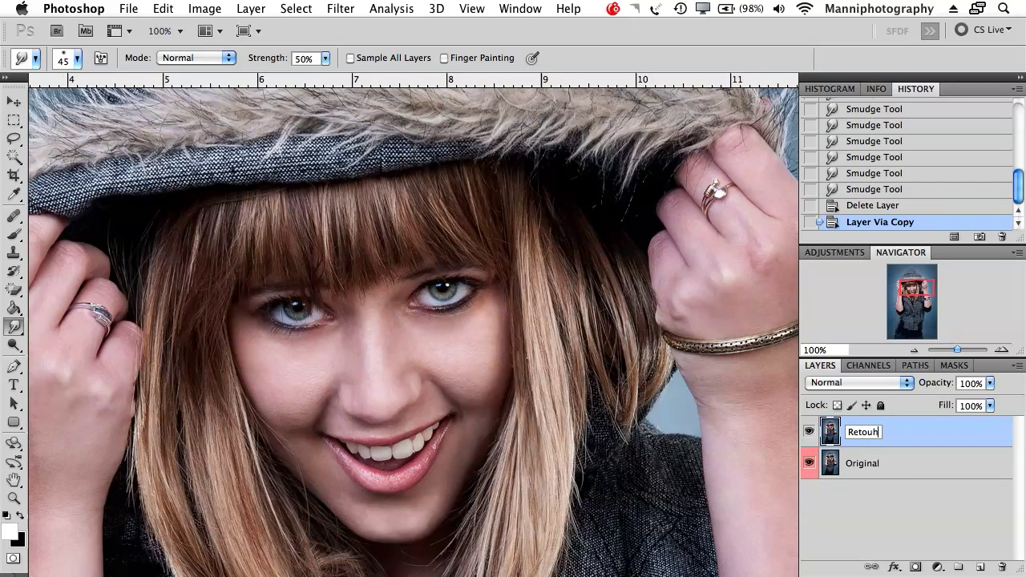
text(uch)
key(Return)
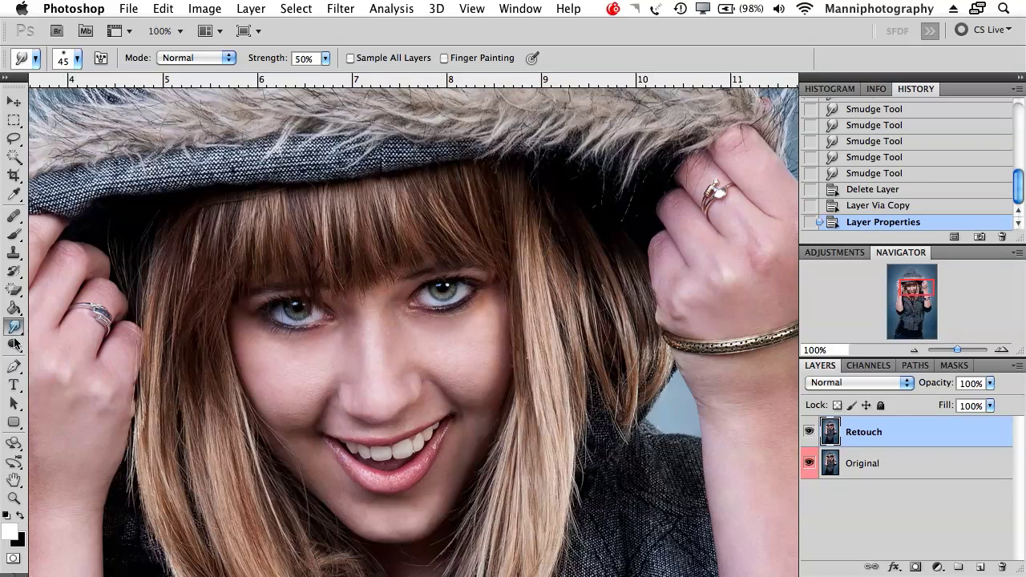
mouse_move(14, 343)
mouse_down()
mouse_move(64, 351)
mouse_move(14, 345)
mouse_move(48, 343)
mouse_move(55, 362)
mouse_move(58, 351)
mouse_up()
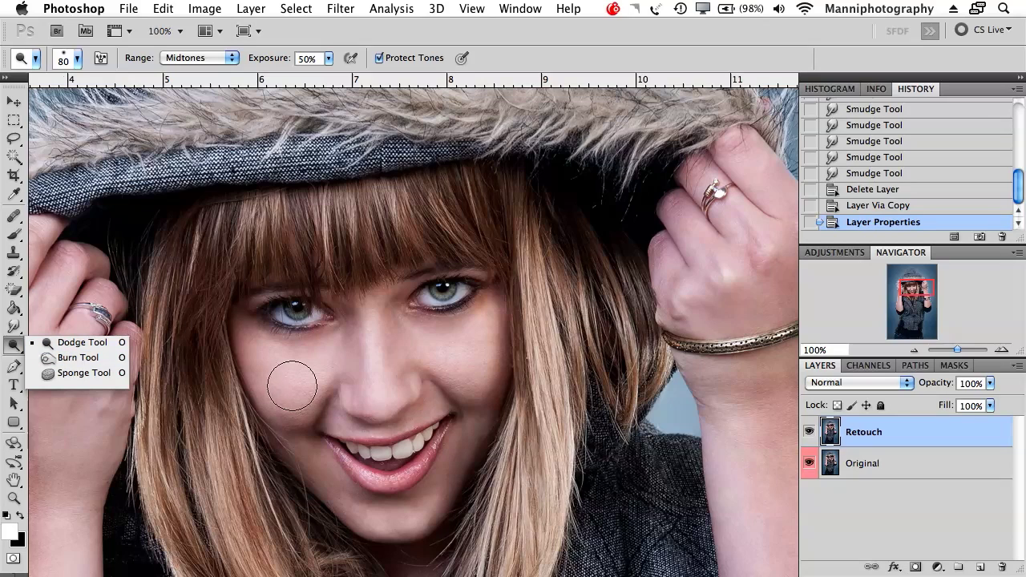
Step: Choose the Dodge Tool with Range set to Highlights and Exposure 10%
click(83, 342)
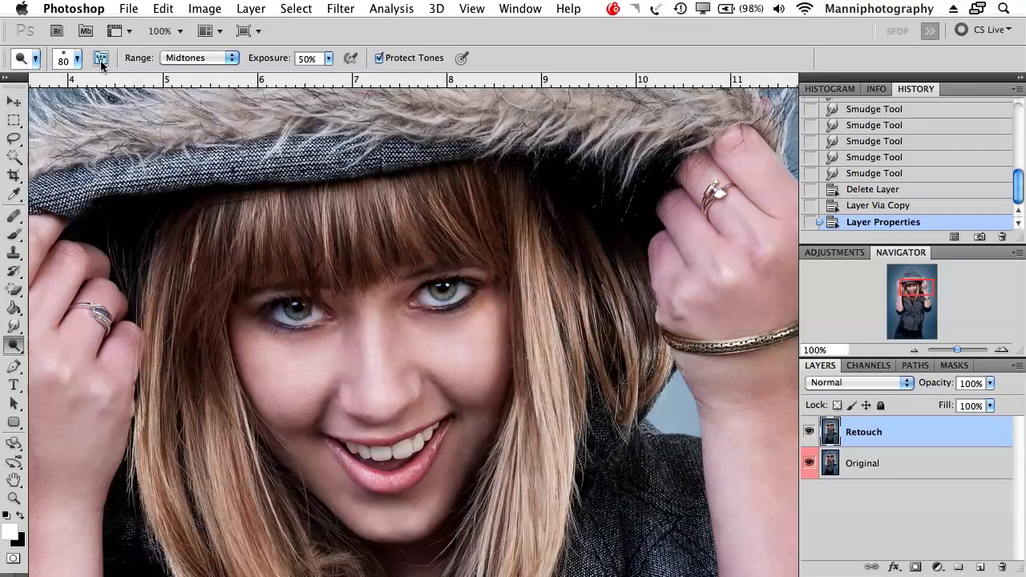
click(174, 64)
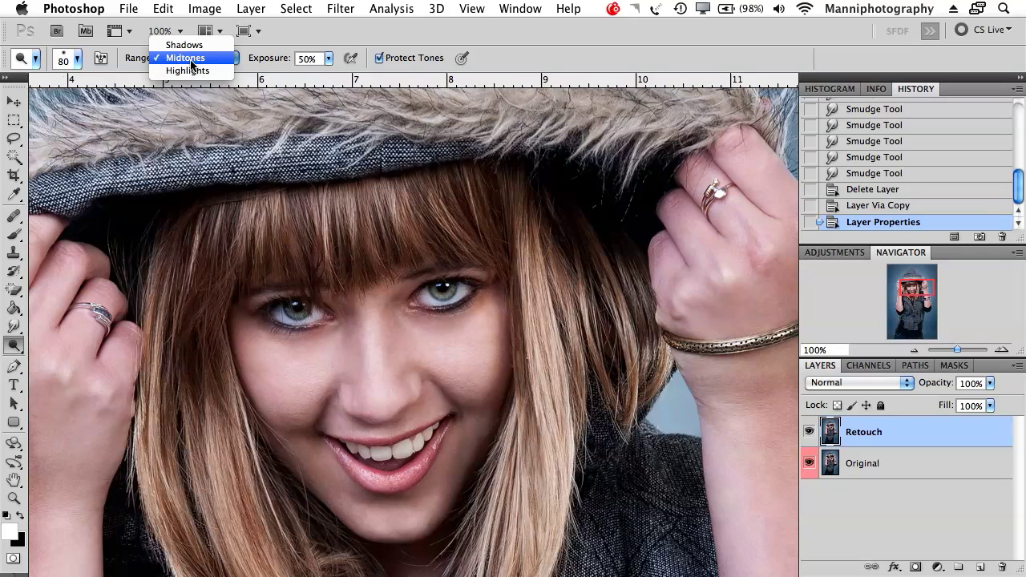
click(190, 62)
click(184, 61)
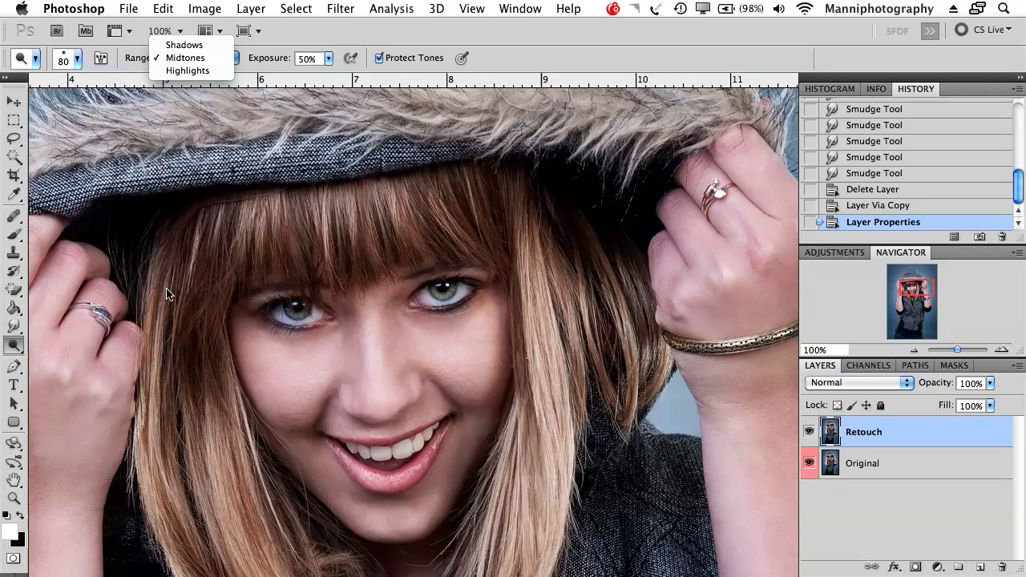
click(187, 71)
click(214, 62)
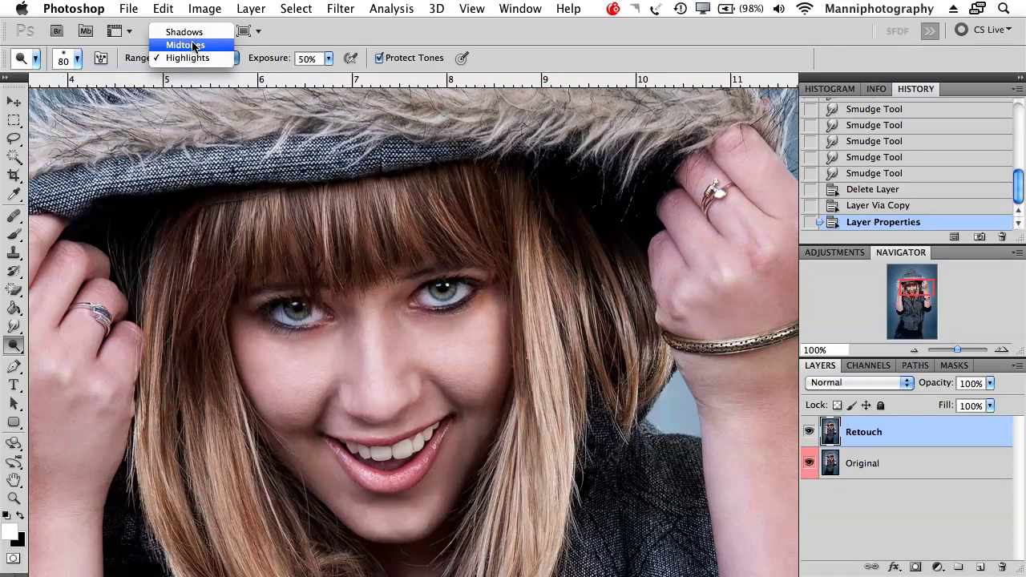
click(197, 60)
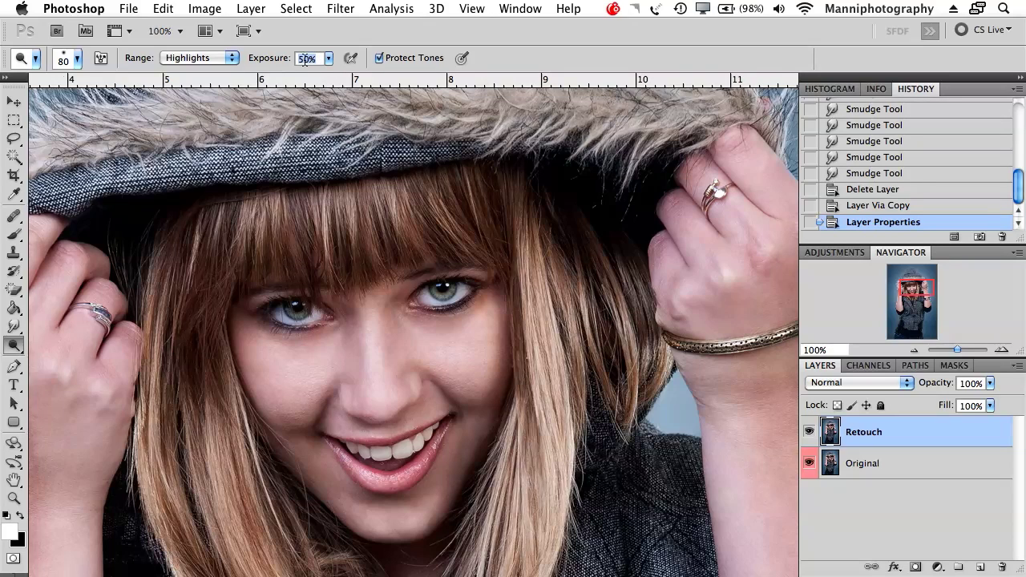
text(10)
click(274, 143)
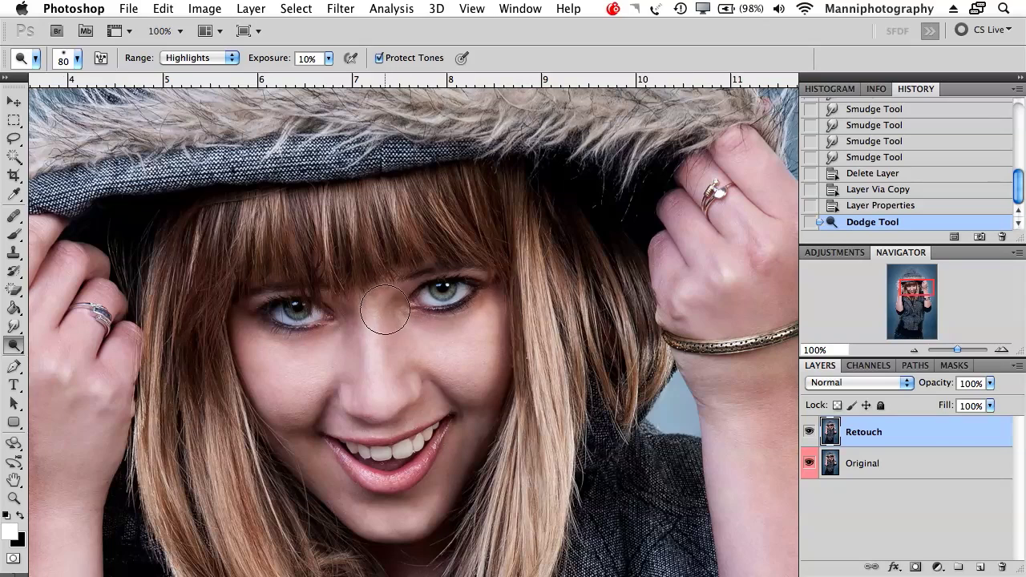
Step: Dodge along the nose and under both eyes, shrinking the brush to 80, 60 and 50
drag(354, 264, 425, 270)
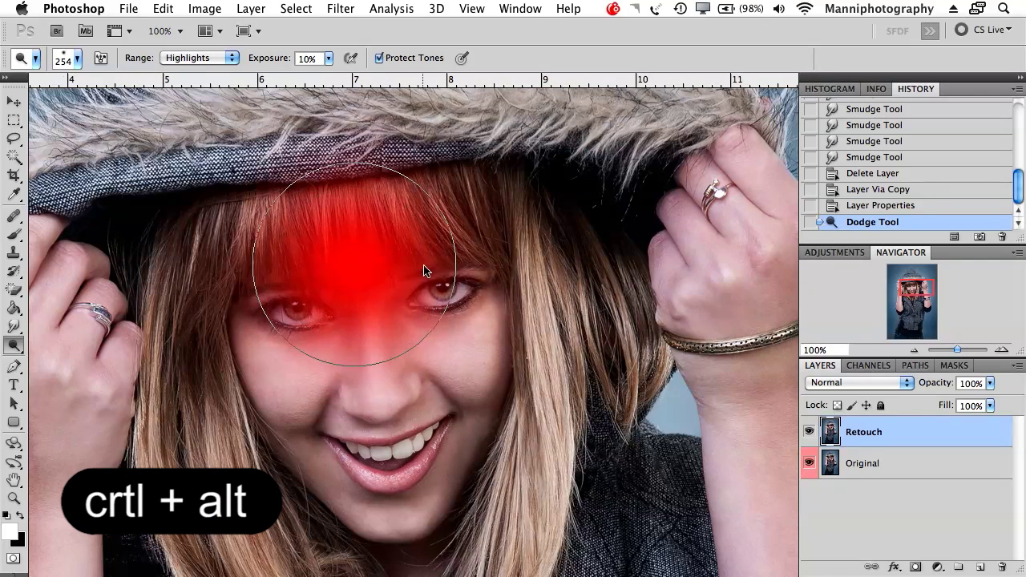
mouse_move(416, 178)
mouse_down()
mouse_move(405, 505)
mouse_move(395, 504)
mouse_move(393, 297)
mouse_move(309, 297)
mouse_up()
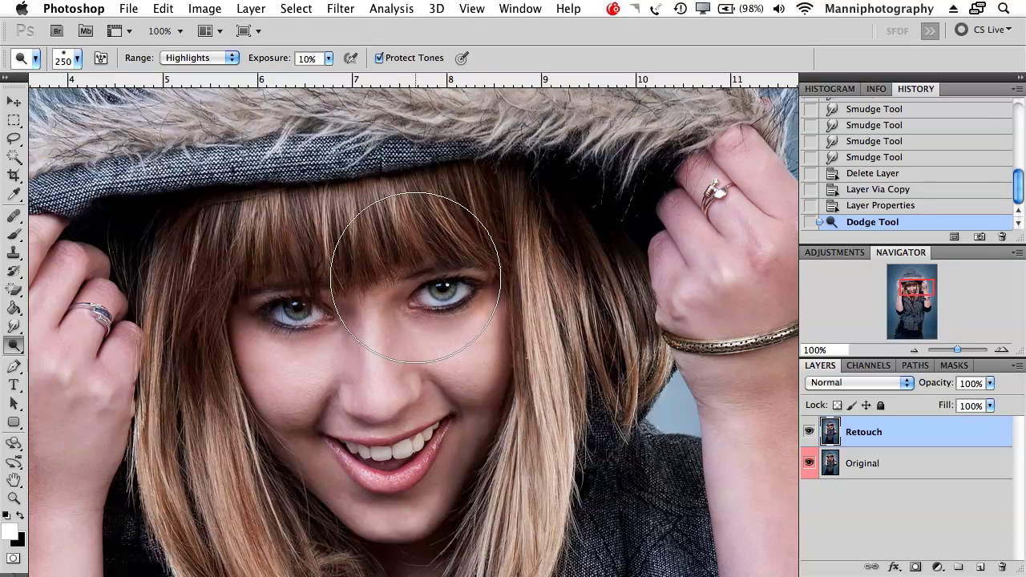
key(bracketleft)
key(bracketleft)
key(bracketleft)
mouse_move(377, 264)
mouse_down()
mouse_move(366, 281)
mouse_move(374, 412)
mouse_move(369, 325)
mouse_move(389, 439)
mouse_up()
mouse_move(384, 320)
mouse_down()
mouse_move(382, 311)
mouse_move(379, 414)
mouse_up()
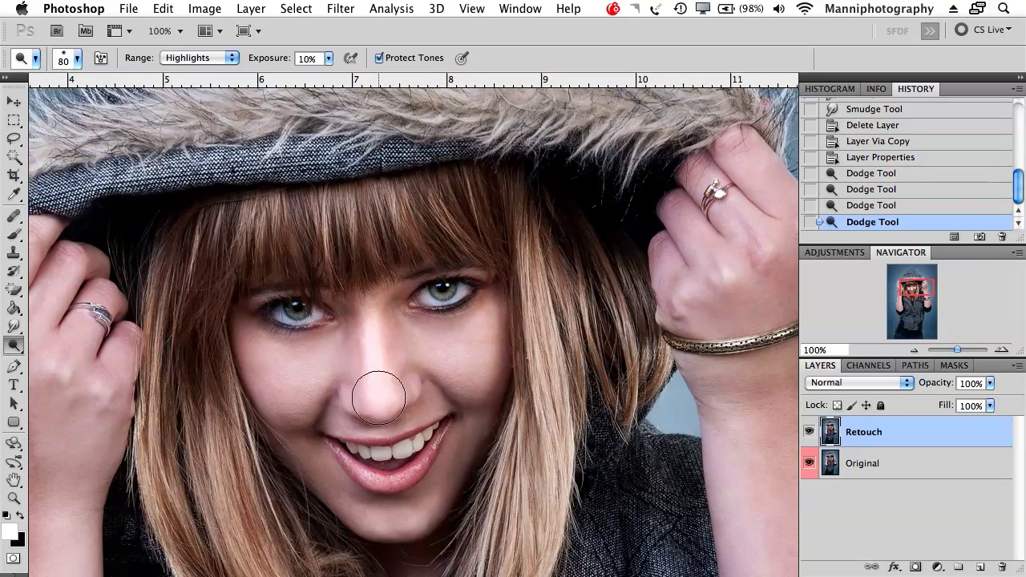
key(bracketleft)
key(bracketleft)
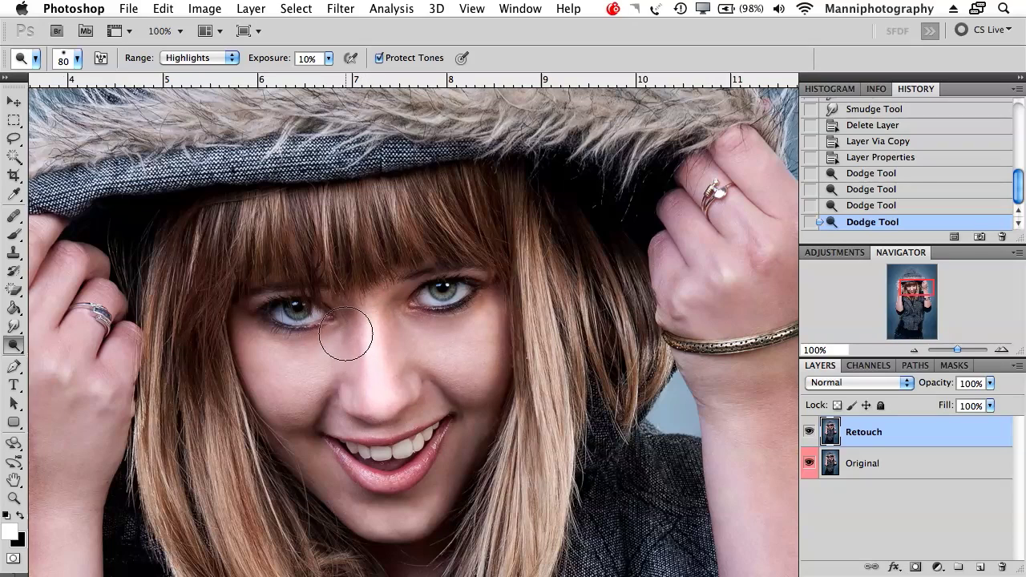
mouse_move(321, 351)
mouse_down()
mouse_move(268, 343)
mouse_move(331, 354)
mouse_move(280, 378)
mouse_move(300, 398)
mouse_move(252, 340)
mouse_up()
key(bracketleft)
mouse_move(449, 323)
mouse_down()
mouse_move(421, 329)
mouse_move(474, 327)
mouse_move(454, 374)
mouse_move(468, 355)
mouse_move(460, 392)
mouse_move(408, 344)
mouse_up()
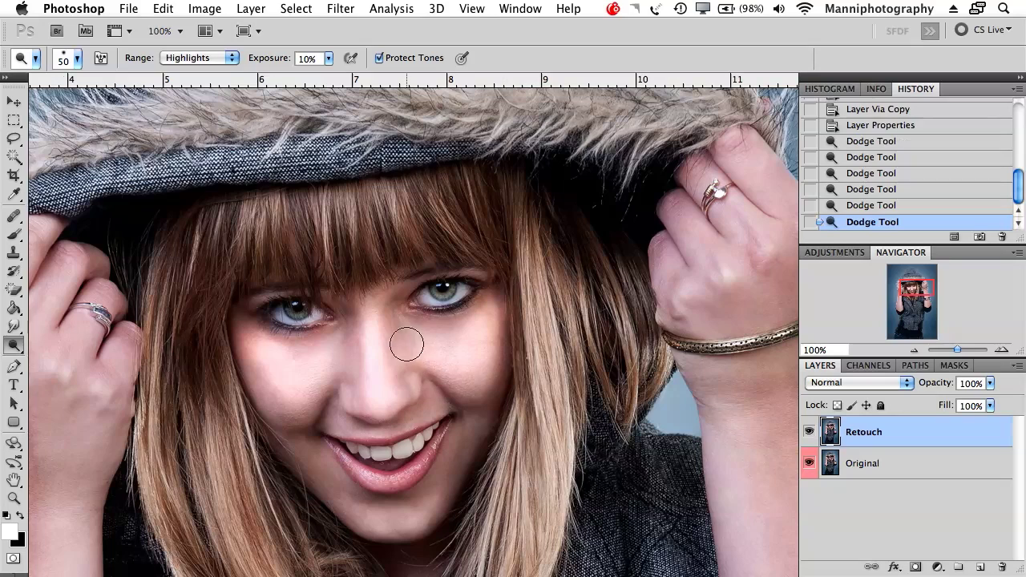
Step: Switch the dodge range to Midtones and lighten the nose with a 25 px brush
click(188, 59)
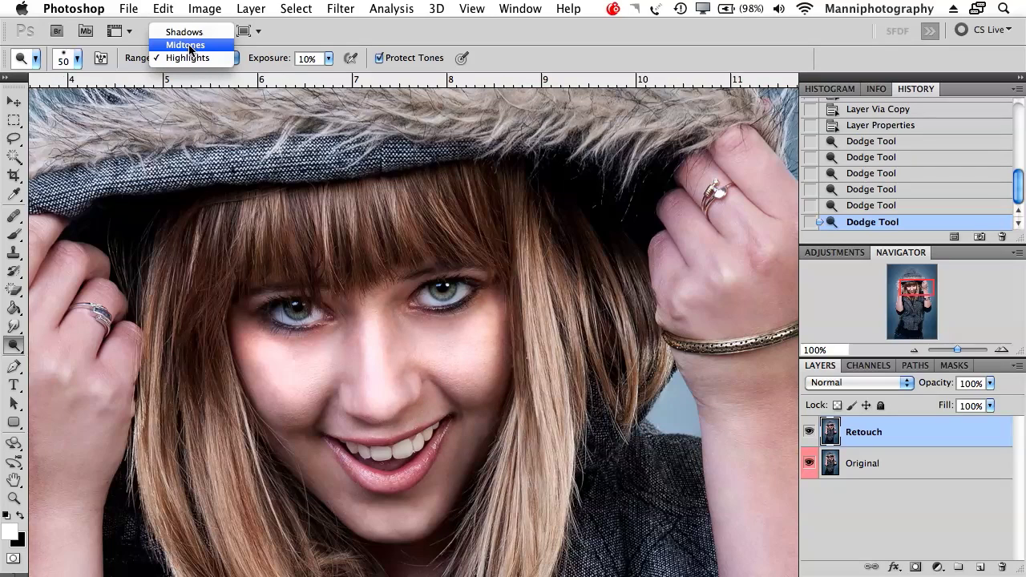
click(196, 44)
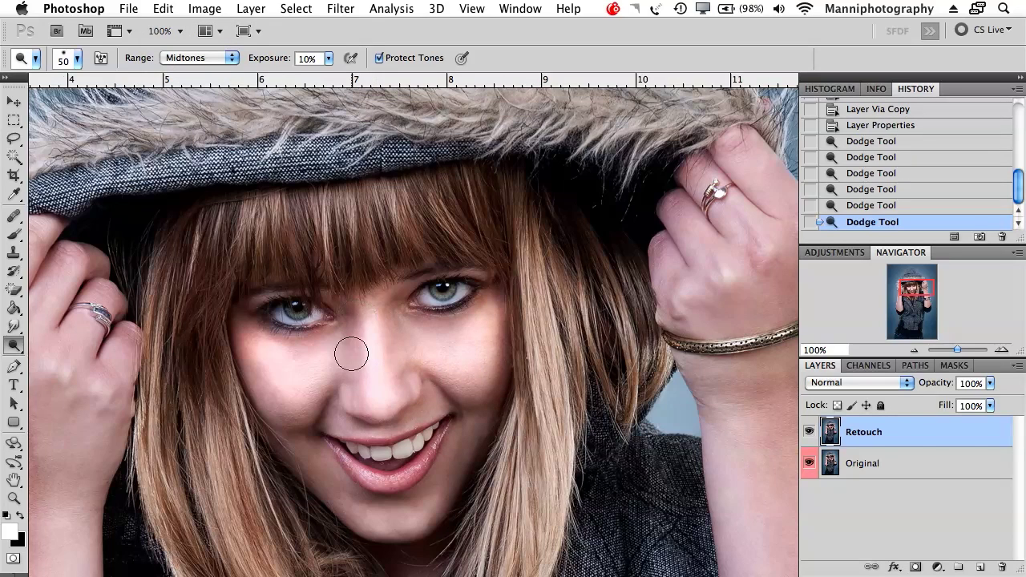
mouse_move(351, 354)
mouse_down()
mouse_move(355, 335)
mouse_move(327, 378)
mouse_up()
mouse_move(348, 391)
mouse_down()
mouse_move(348, 312)
mouse_move(350, 392)
mouse_up()
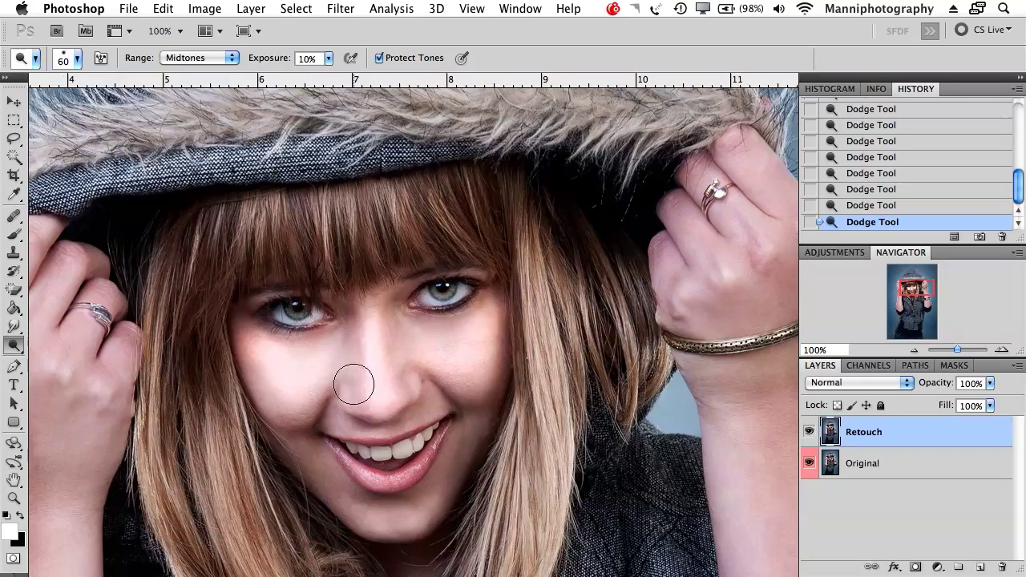
Step: Set the dodge range to Shadows
scroll(353, 385, down, 6)
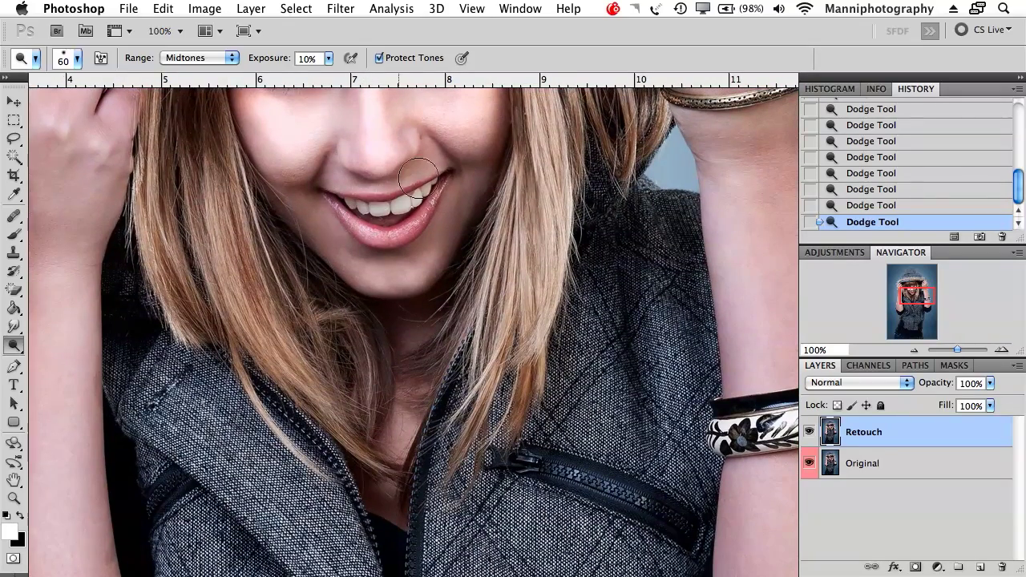
click(222, 57)
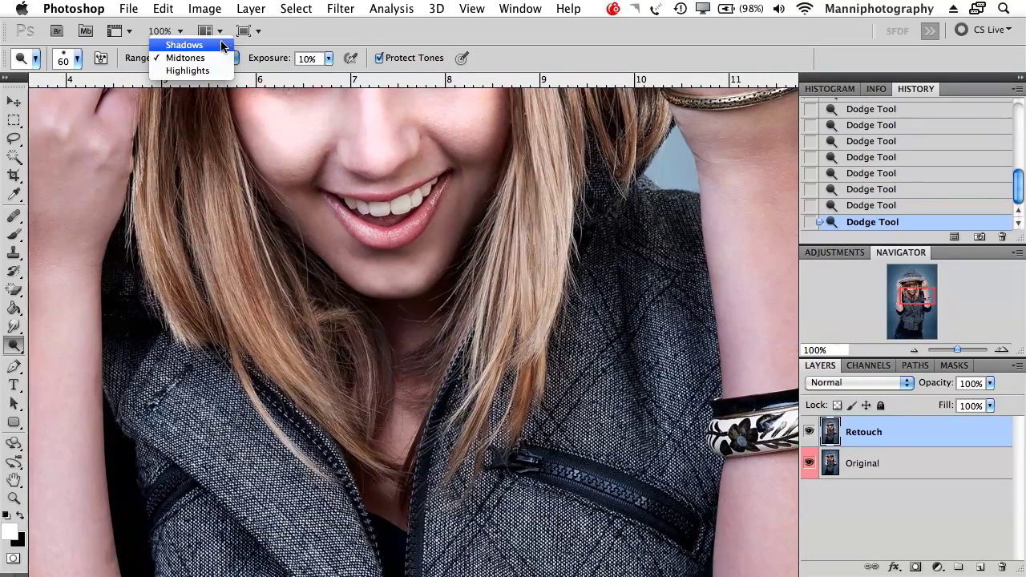
click(222, 45)
scroll(265, 153, up, 5)
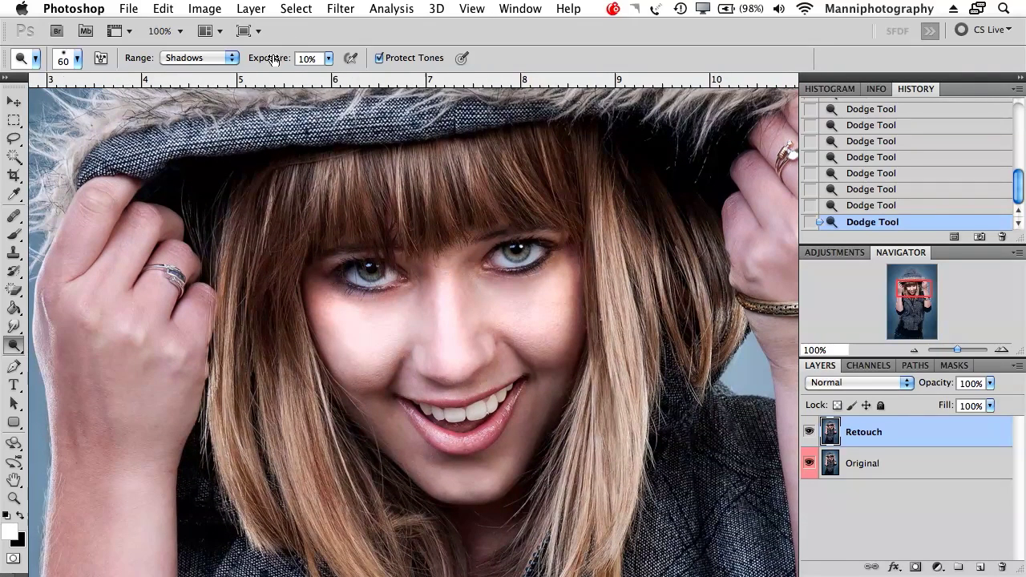
Step: Raise dodge exposure to 50% and lighten the dark hair strands under the hood
mouse_move(272, 58)
mouse_down()
mouse_move(303, 64)
mouse_move(277, 65)
mouse_up()
mouse_move(215, 190)
mouse_down()
mouse_move(181, 205)
mouse_move(185, 233)
mouse_move(200, 234)
mouse_move(235, 168)
mouse_move(215, 176)
mouse_move(184, 248)
mouse_move(228, 226)
mouse_move(239, 167)
mouse_move(186, 262)
mouse_move(190, 225)
mouse_move(233, 165)
mouse_move(210, 339)
mouse_up()
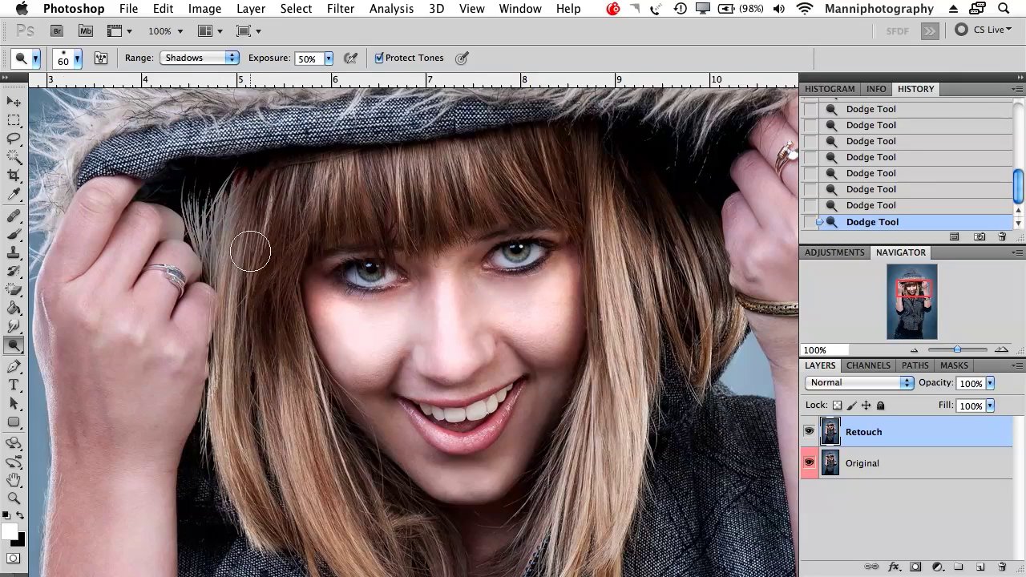
drag(250, 276, 198, 161)
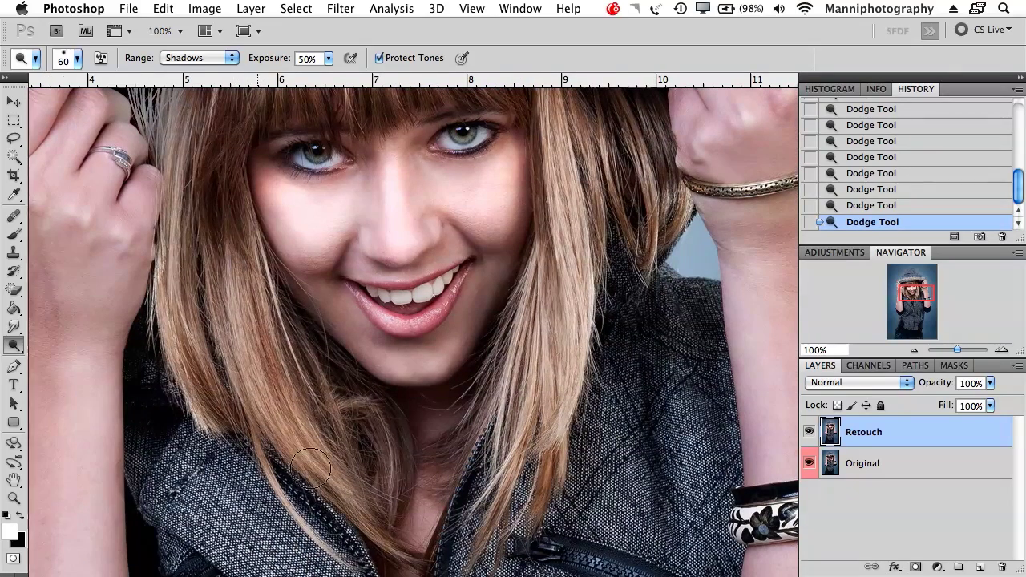
scroll(561, 384, up, 8)
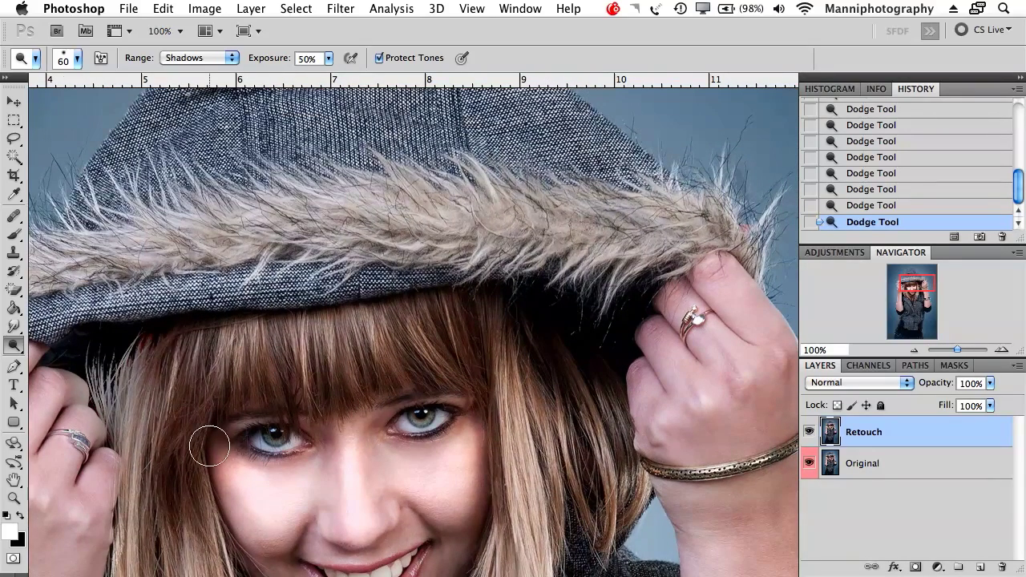
drag(258, 314, 378, 222)
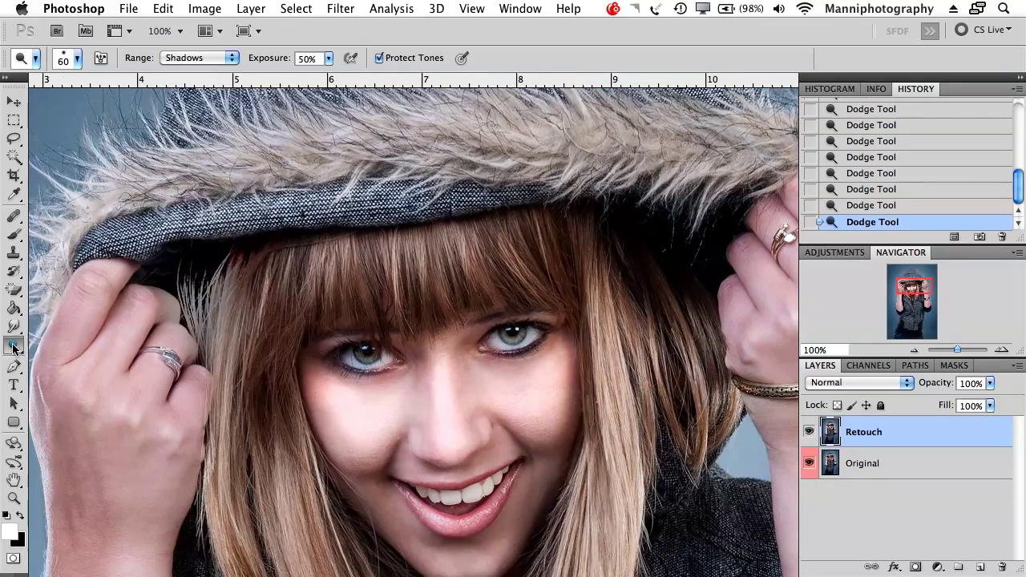
Step: Switch to the Burn Tool with a slightly smaller brush and darken the left and lower hair strands
drag(13, 346, 76, 355)
drag(280, 312, 260, 285)
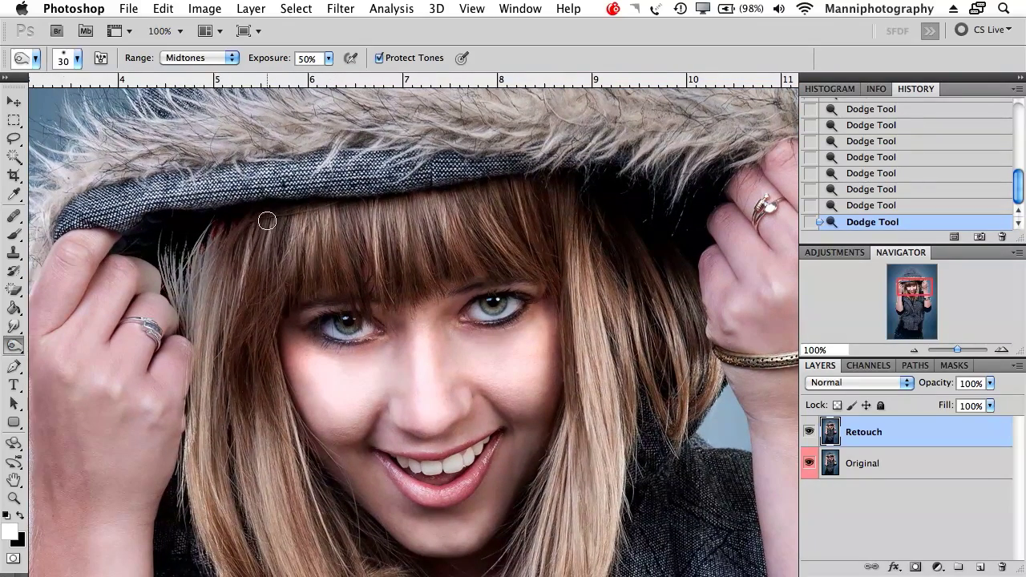
key(bracketleft)
mouse_move(266, 220)
mouse_down()
mouse_move(237, 372)
mouse_move(291, 224)
mouse_move(240, 417)
mouse_up()
mouse_move(268, 320)
mouse_down()
mouse_move(253, 326)
mouse_move(276, 344)
mouse_up()
drag(301, 468, 308, 484)
mouse_move(316, 481)
mouse_down()
mouse_move(366, 543)
mouse_move(369, 416)
mouse_up()
drag(226, 284, 241, 447)
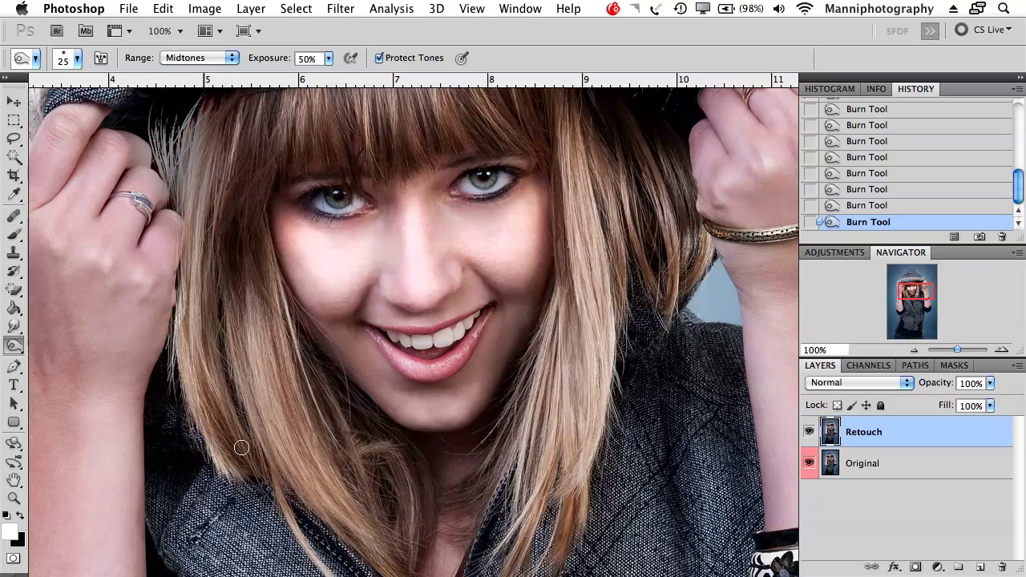
drag(320, 481, 370, 495)
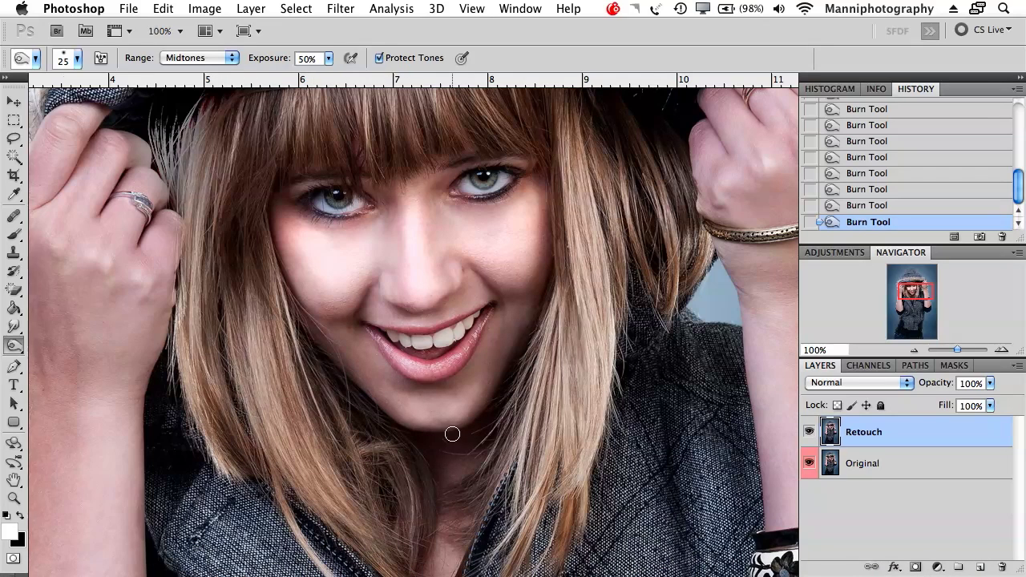
Step: Limit burning to Shadows at 20% exposure and darken the strand right of her eye and the left bangs
click(192, 59)
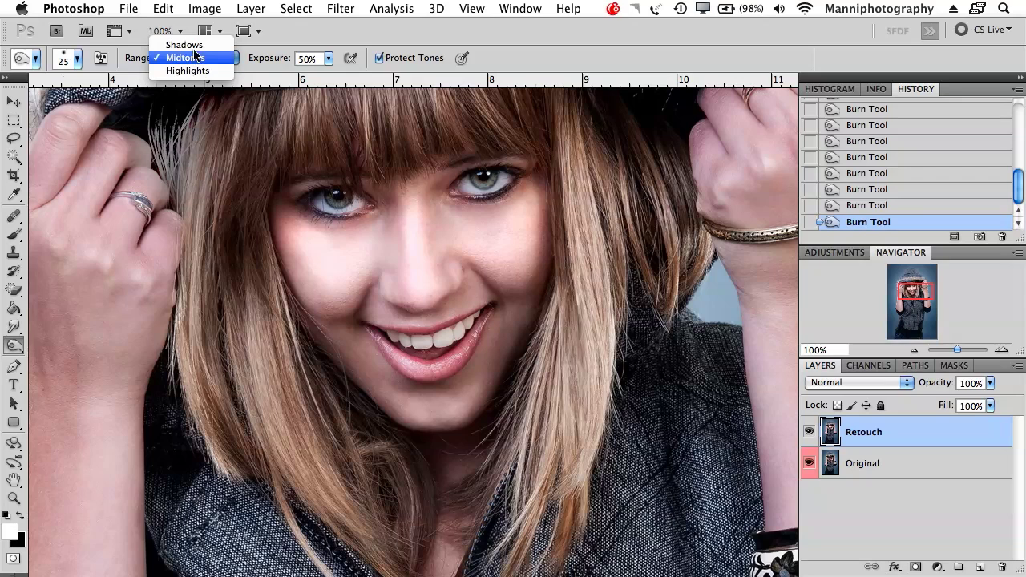
click(190, 45)
drag(275, 61, 254, 63)
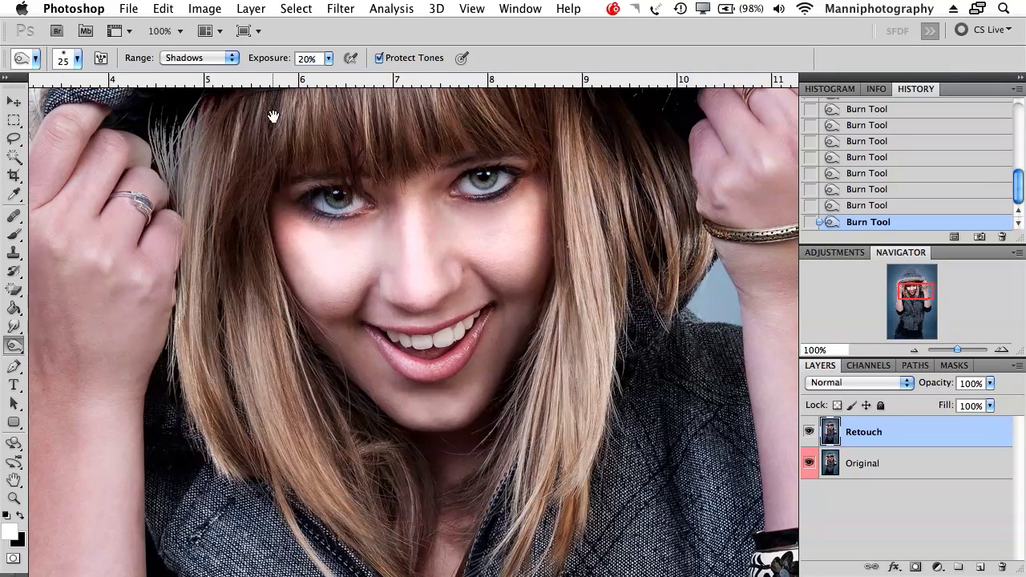
drag(260, 125, 258, 181)
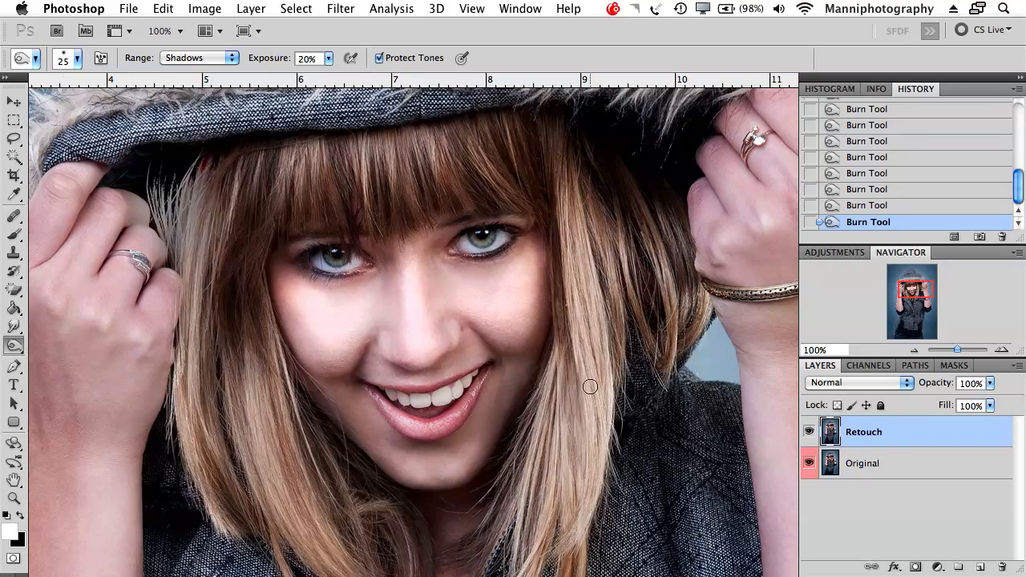
mouse_move(554, 255)
mouse_down()
mouse_move(537, 434)
mouse_move(558, 437)
mouse_move(551, 163)
mouse_move(549, 250)
mouse_move(506, 107)
mouse_move(458, 153)
mouse_move(456, 207)
mouse_move(393, 167)
mouse_move(326, 177)
mouse_up()
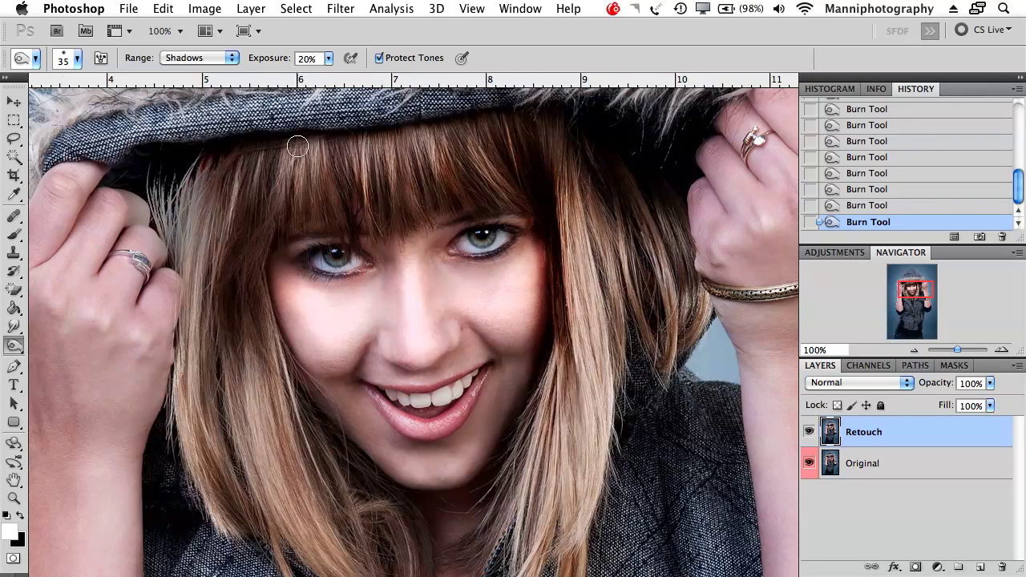
mouse_move(255, 165)
mouse_down()
mouse_move(267, 281)
mouse_move(360, 160)
mouse_up()
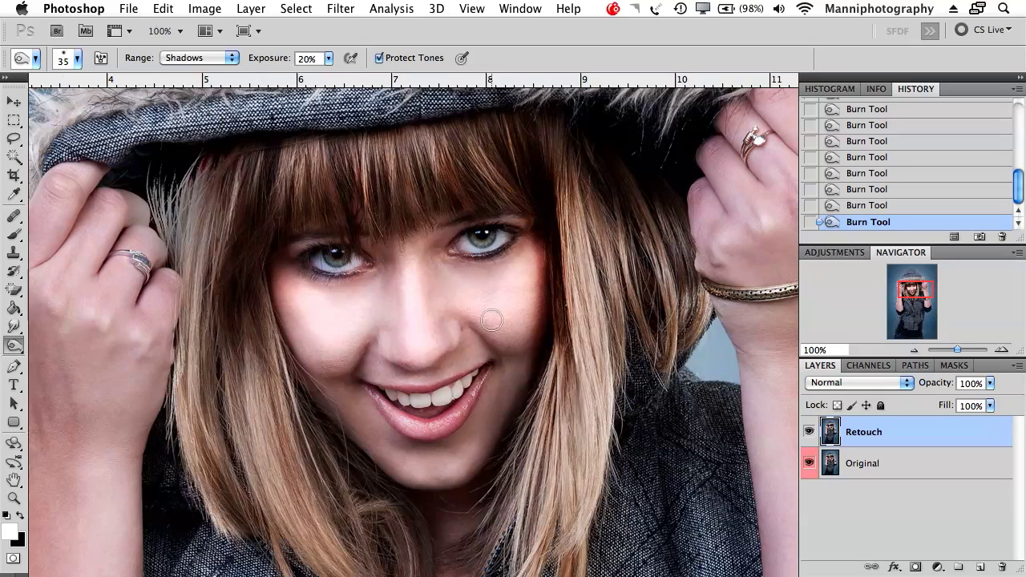
key(space)
drag(508, 383, 476, 280)
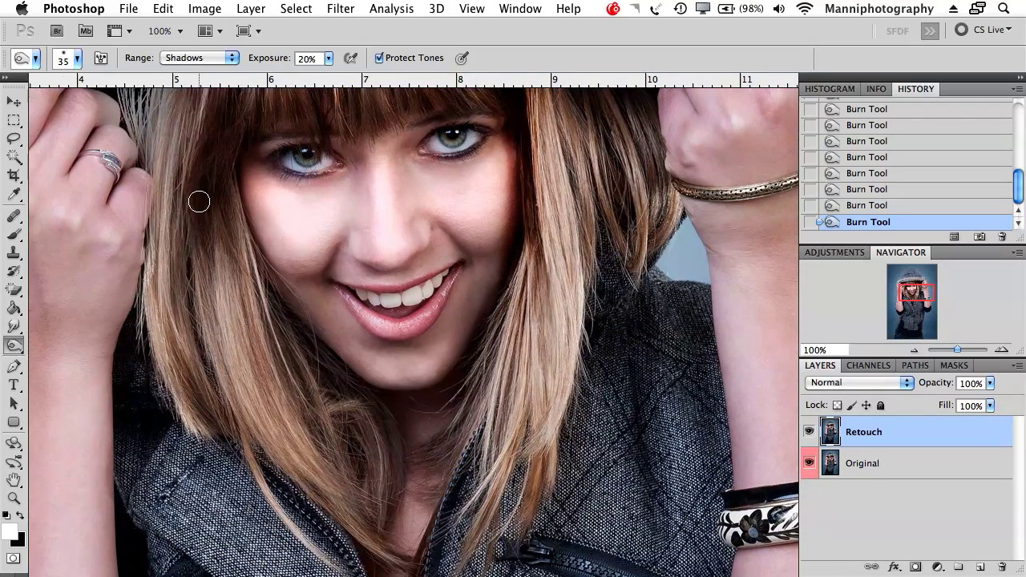
click(14, 344)
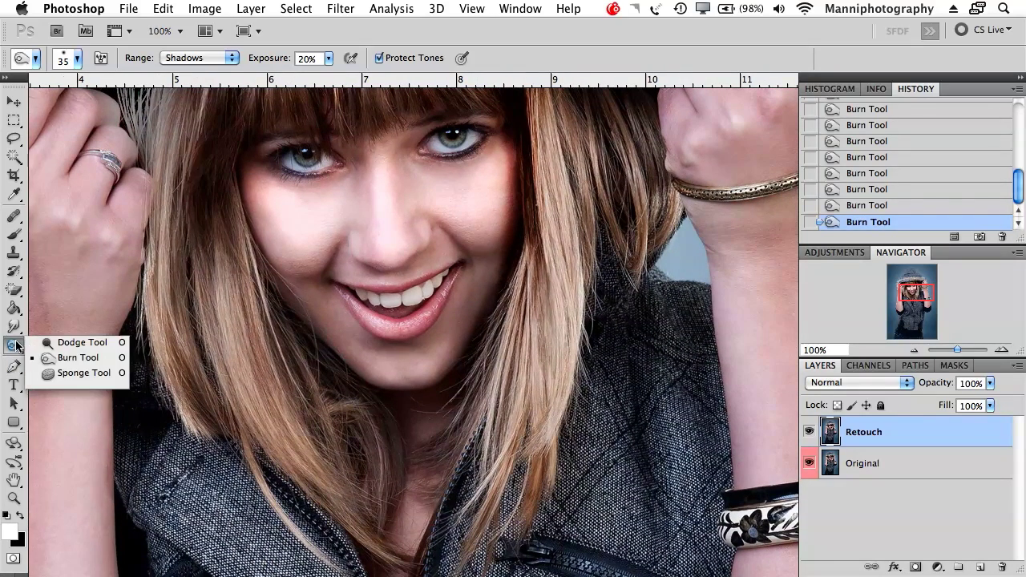
Step: Select the Sponge Tool and zoom out in the Navigator to show the whole portrait
click(53, 375)
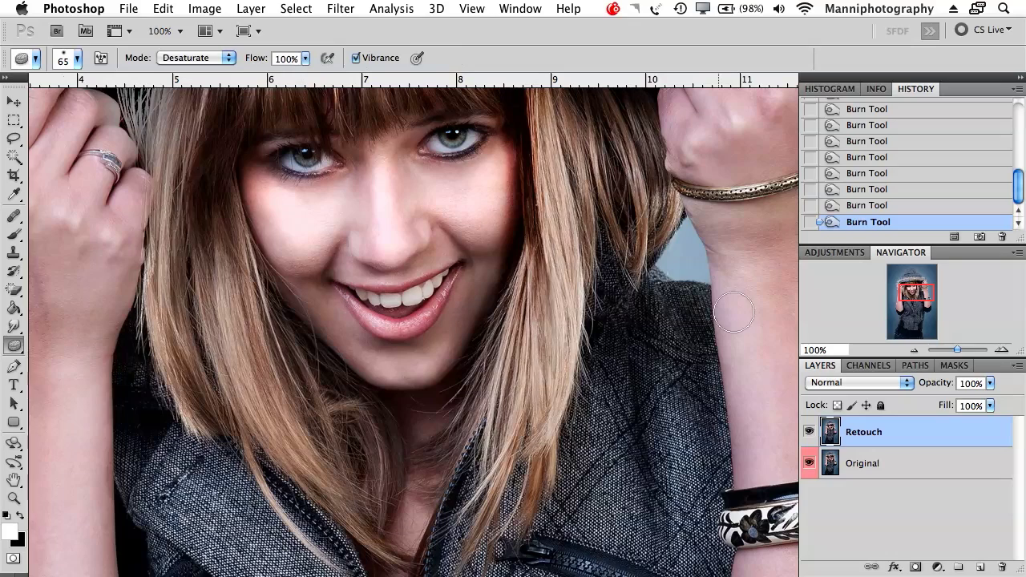
click(950, 350)
mouse_move(767, 272)
mouse_down()
mouse_move(693, 359)
mouse_move(685, 333)
mouse_up()
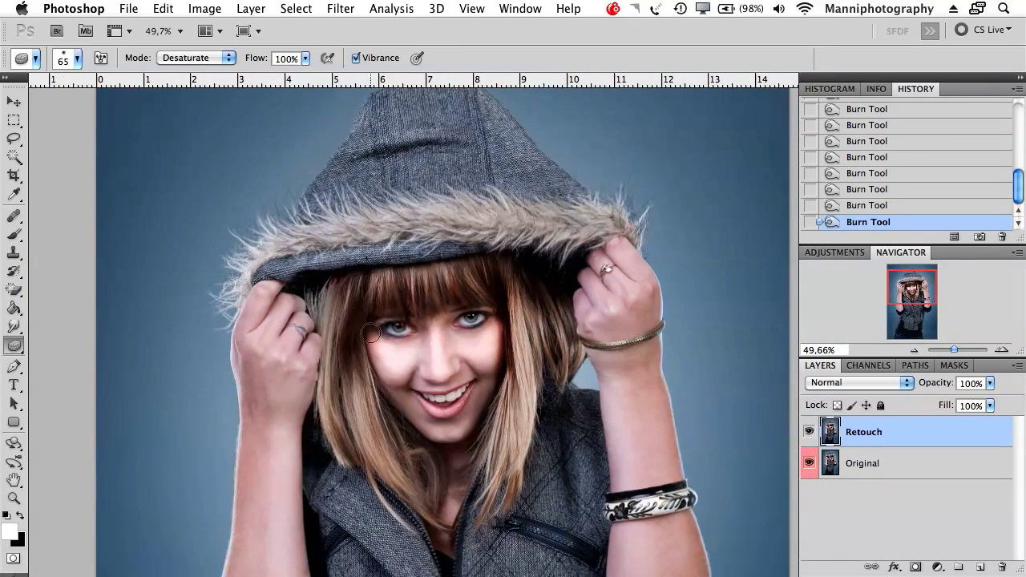
drag(383, 340, 375, 325)
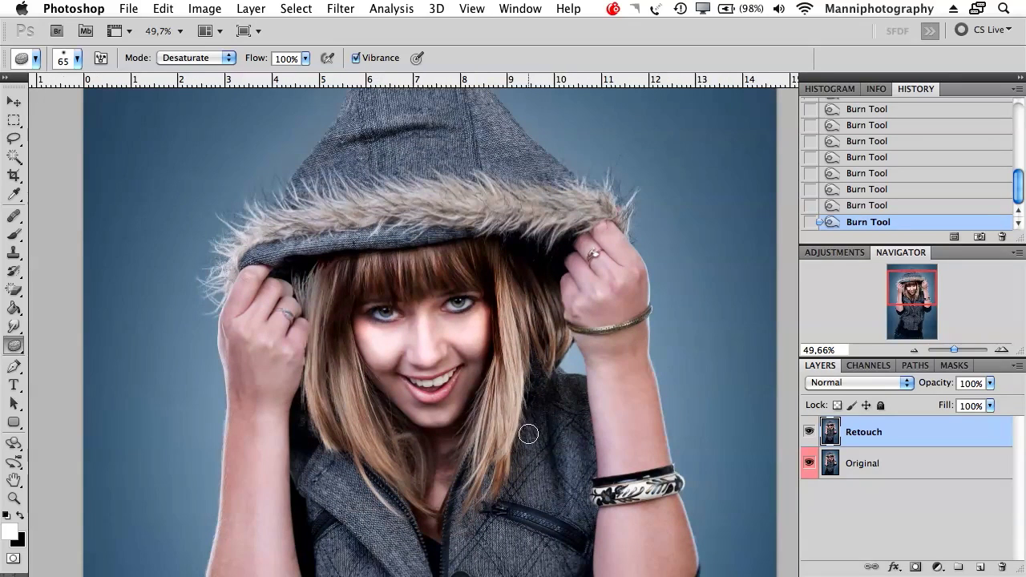
click(834, 252)
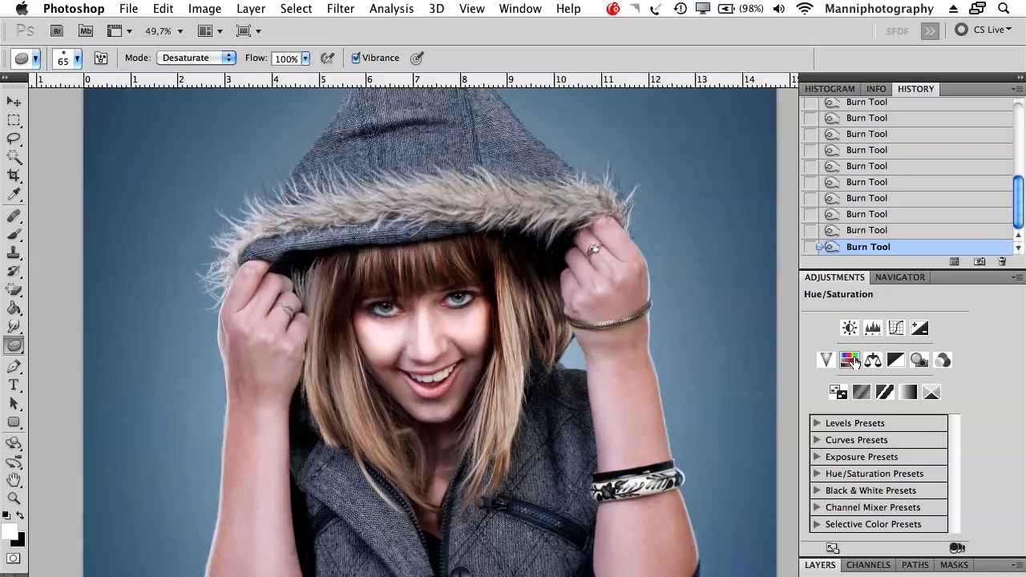
click(890, 278)
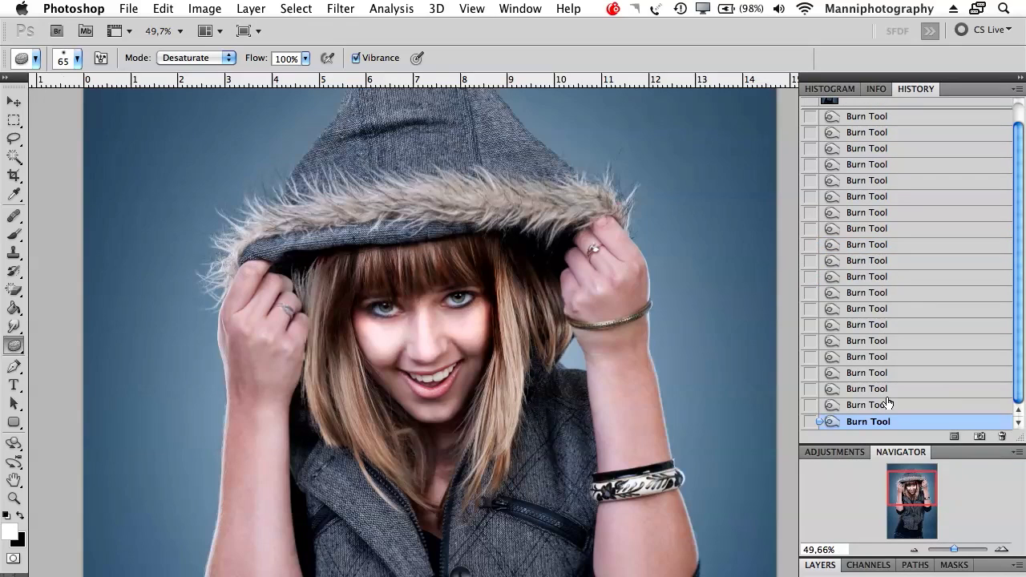
drag(874, 450, 879, 395)
click(836, 566)
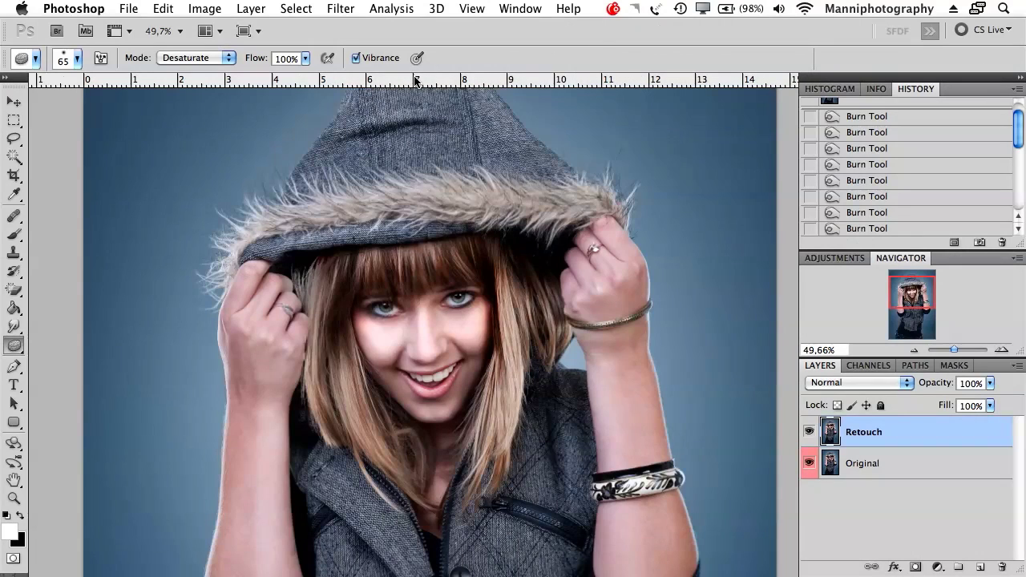
Step: Keep the sponge mode on Desaturate and enter 50 for Flow
click(166, 58)
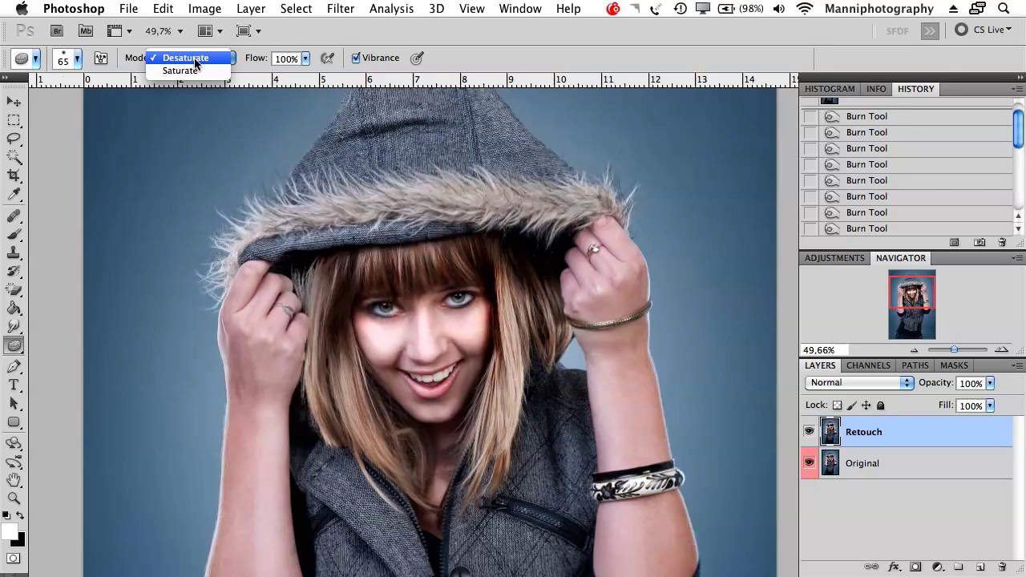
click(180, 59)
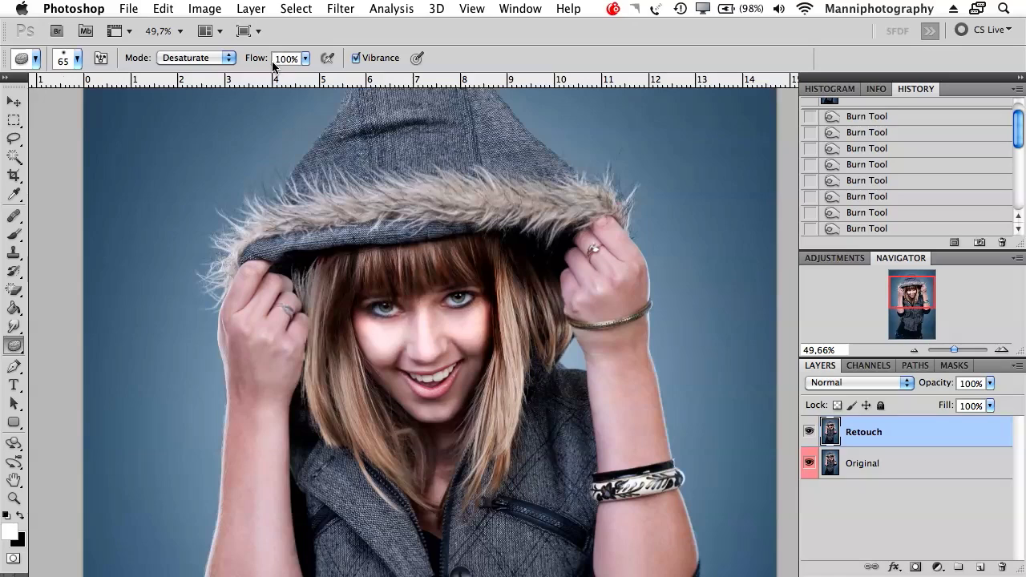
text(560)
text(0)
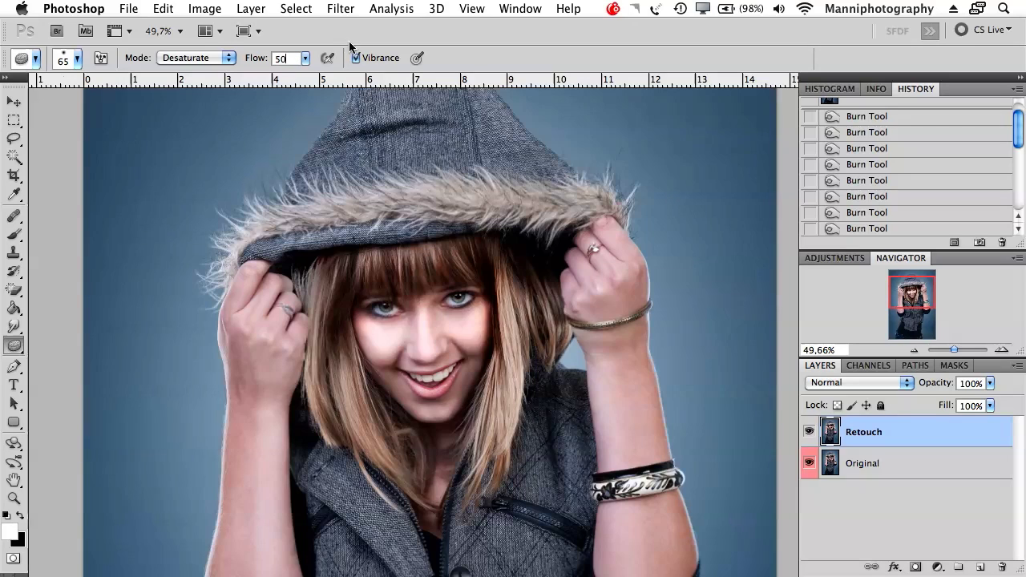
Step: Desaturate her nose, cheeks, face and bangs with a 100-size sponge at 50% flow
click(408, 220)
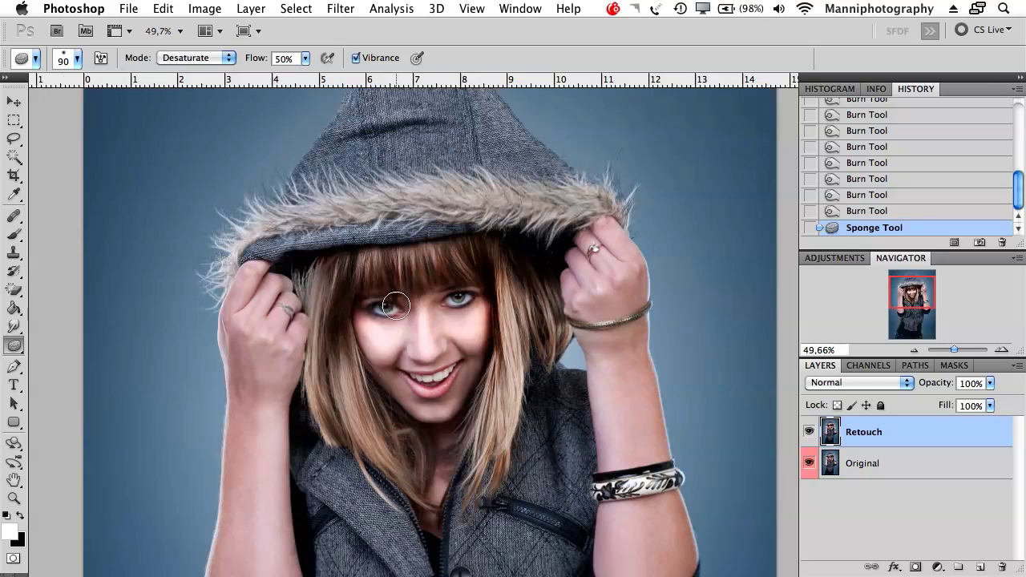
key(])
key(])
key(])
key(])
mouse_move(418, 378)
mouse_down()
mouse_move(383, 301)
mouse_move(368, 315)
mouse_move(399, 332)
mouse_move(419, 380)
mouse_move(417, 328)
mouse_move(418, 399)
mouse_move(420, 386)
mouse_move(455, 374)
mouse_move(453, 305)
mouse_move(408, 299)
mouse_move(358, 310)
mouse_move(404, 378)
mouse_move(464, 375)
mouse_move(457, 286)
mouse_move(473, 320)
mouse_move(486, 268)
mouse_move(406, 448)
mouse_up()
mouse_move(380, 320)
mouse_down()
mouse_move(462, 288)
mouse_move(401, 317)
mouse_up()
mouse_move(405, 314)
mouse_down()
mouse_move(415, 311)
mouse_move(417, 250)
mouse_move(403, 321)
mouse_move(465, 328)
mouse_move(456, 320)
mouse_move(451, 455)
mouse_up()
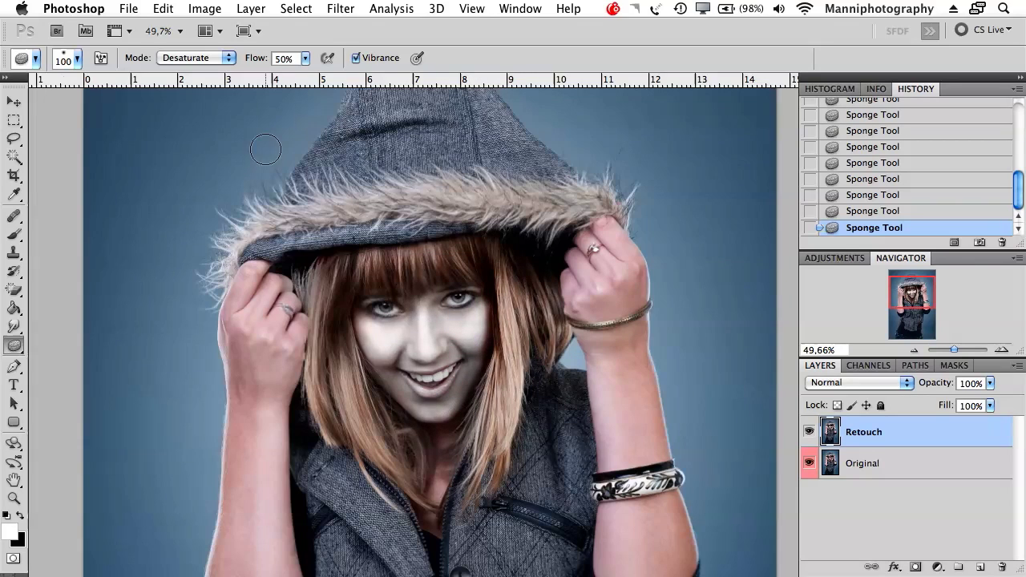
click(214, 59)
Step: Switch the sponge to Saturate and paint up and down the left forearm until it turns vivid pink
click(210, 71)
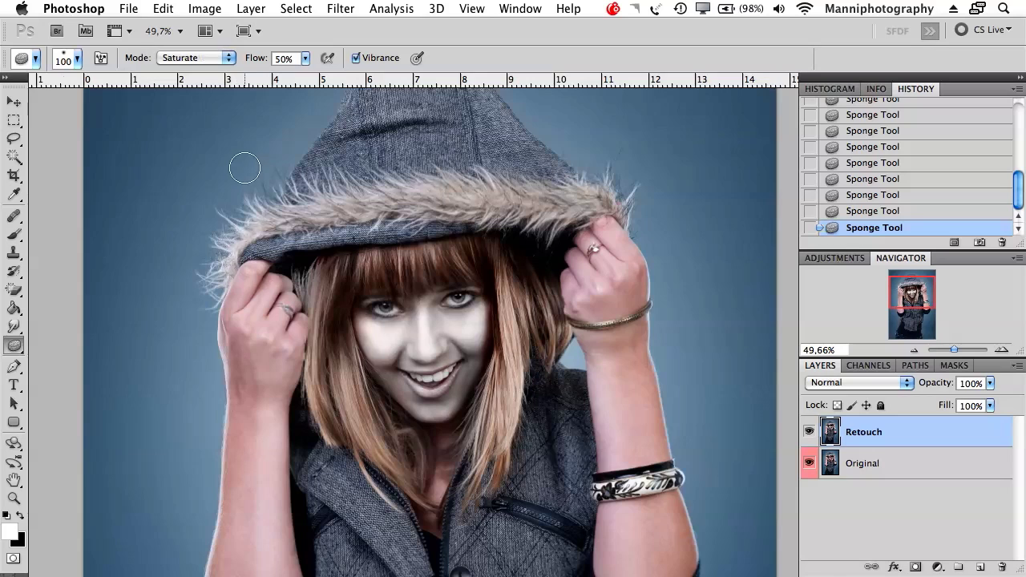
drag(251, 353, 320, 263)
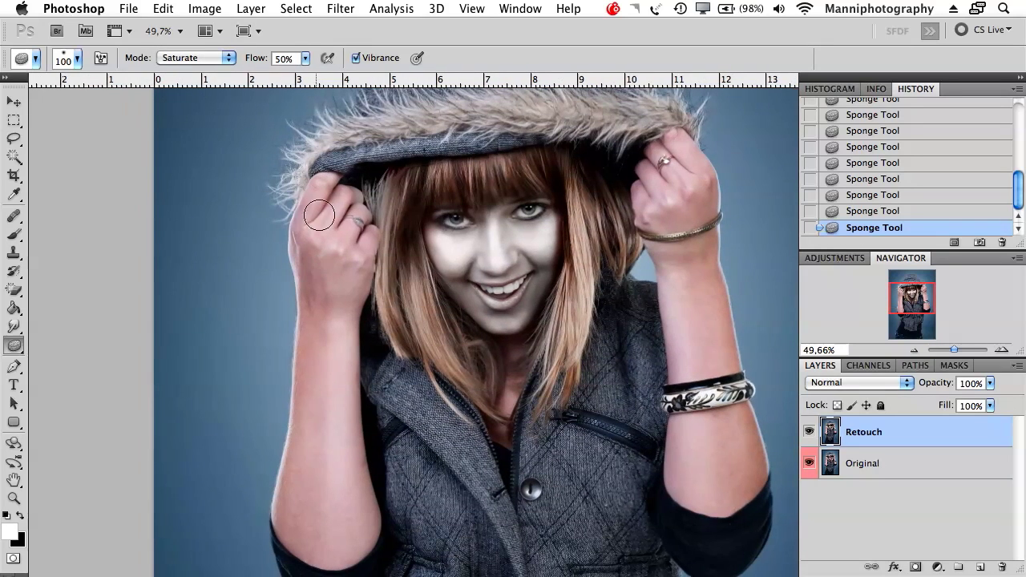
mouse_move(310, 222)
mouse_down()
mouse_move(284, 551)
mouse_move(313, 530)
mouse_move(339, 345)
mouse_move(343, 306)
mouse_move(278, 499)
mouse_move(313, 286)
mouse_move(327, 485)
mouse_move(328, 293)
mouse_move(331, 515)
mouse_move(337, 313)
mouse_move(325, 291)
mouse_move(287, 408)
mouse_up()
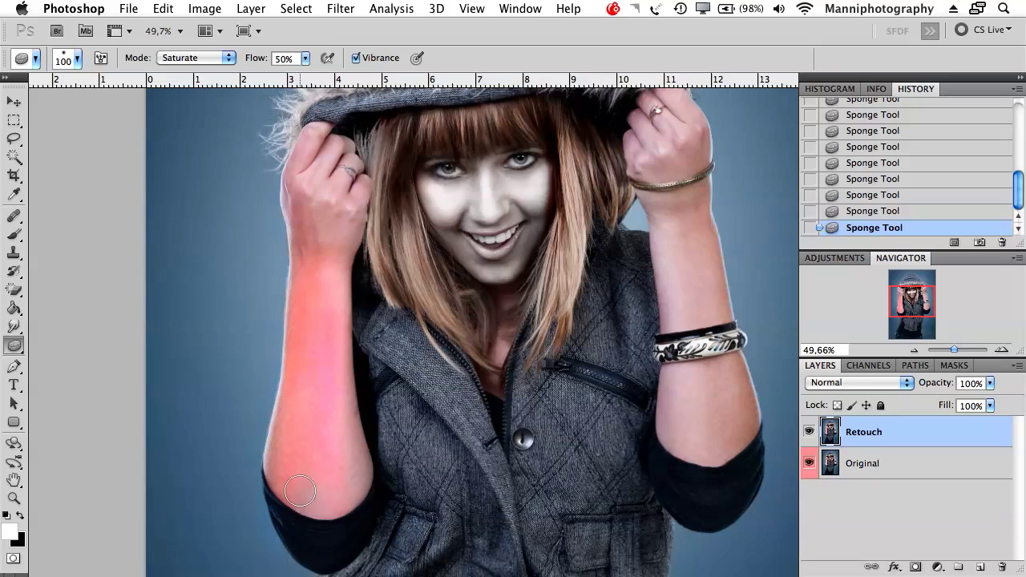
mouse_move(300, 491)
mouse_down()
mouse_move(320, 497)
mouse_move(300, 371)
mouse_move(356, 264)
mouse_move(299, 273)
mouse_up()
drag(624, 278, 542, 419)
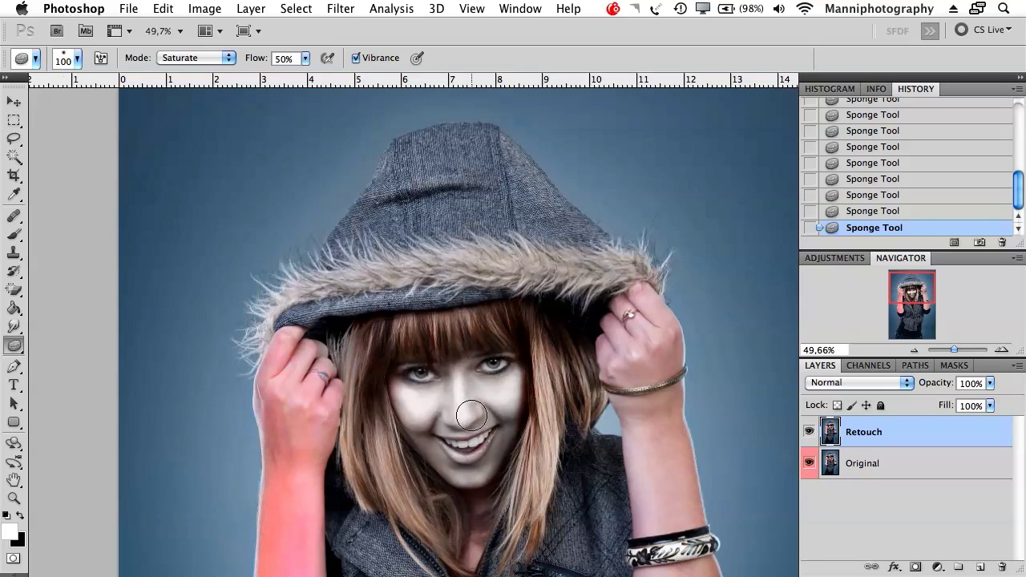
scroll(432, 361, down, 5)
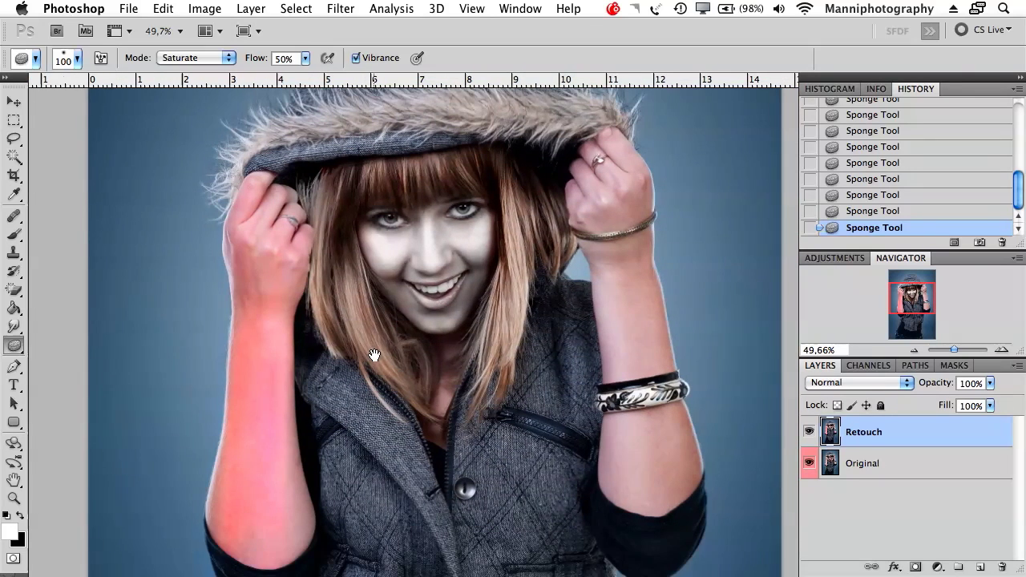
scroll(383, 356, down, 2)
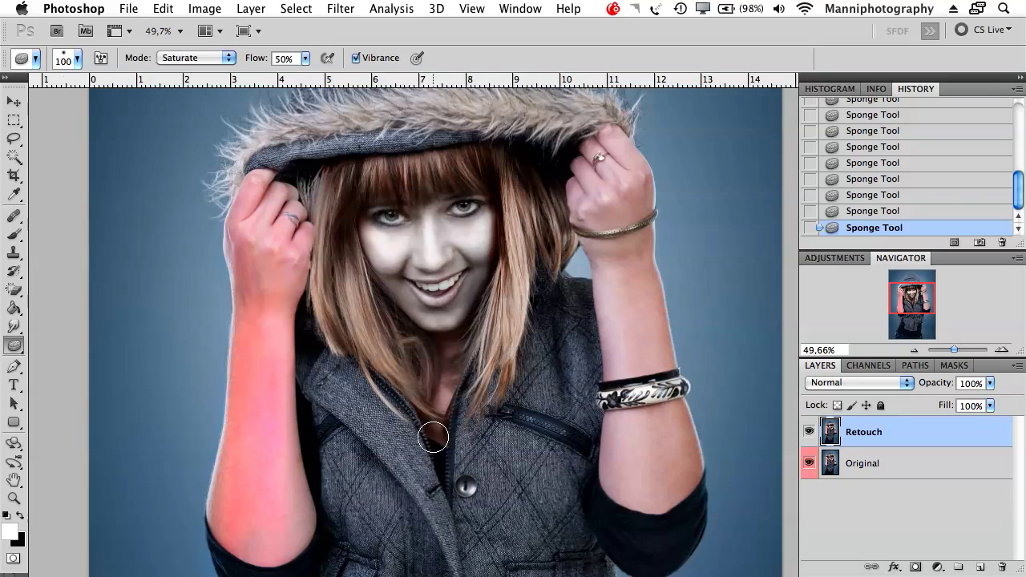